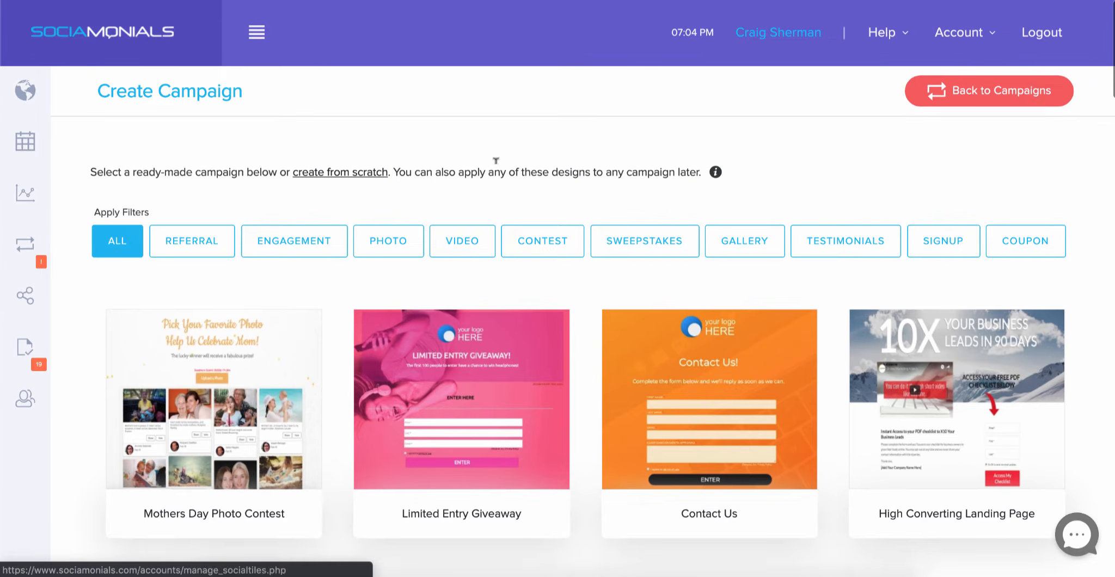
- Filter the campaign templates by Photo and Gallery to show the three photo gallery designs
left_click(390, 240)
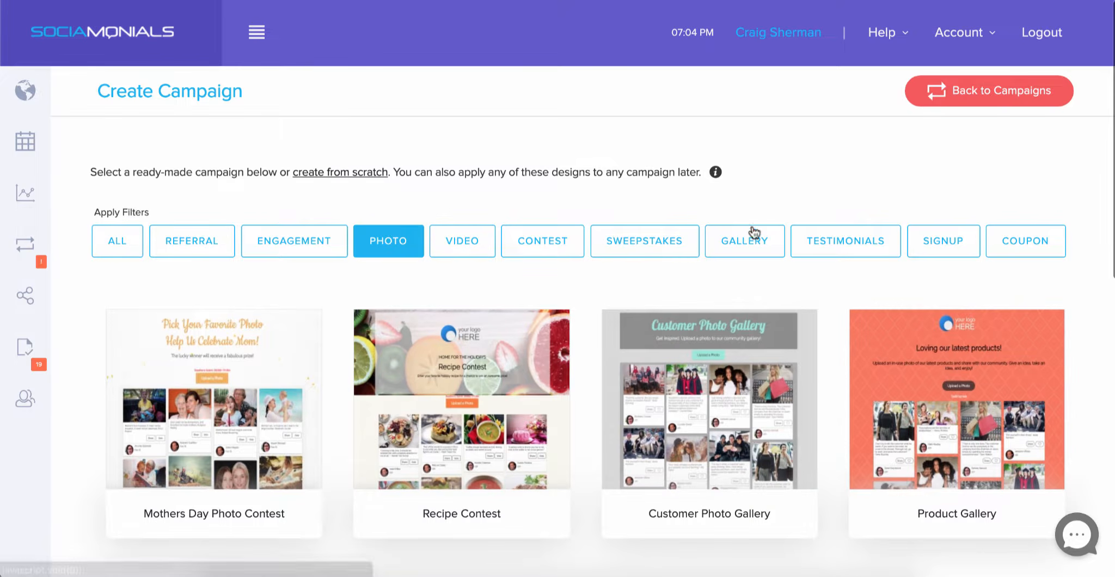
left_click(757, 242)
- Start a campaign from the Product Gallery template and scroll through its 'Loving our latest products!' Design preview
mouse_move(512, 402)
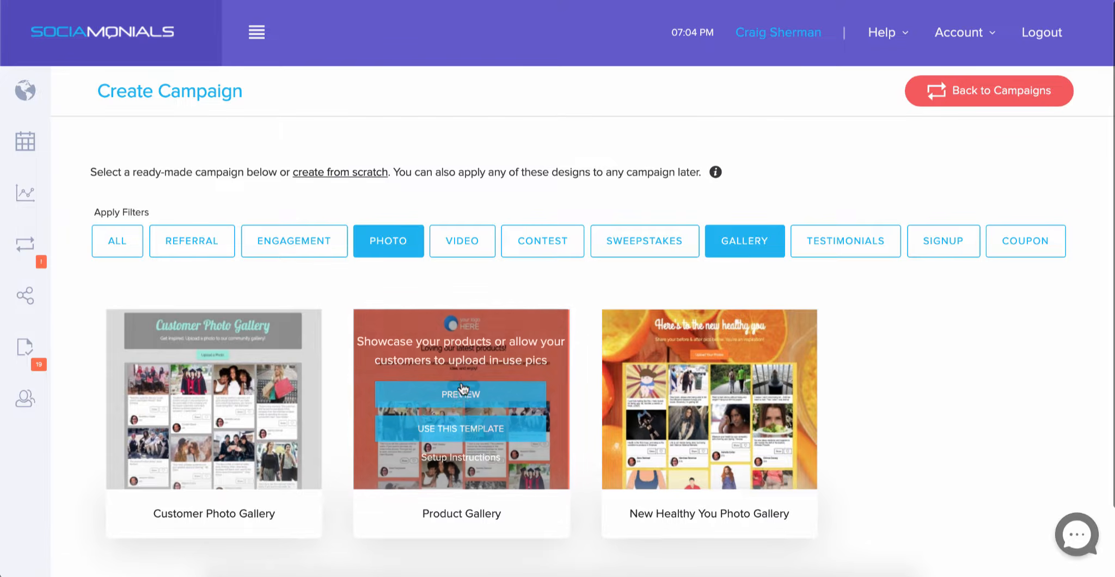
left_click(460, 428)
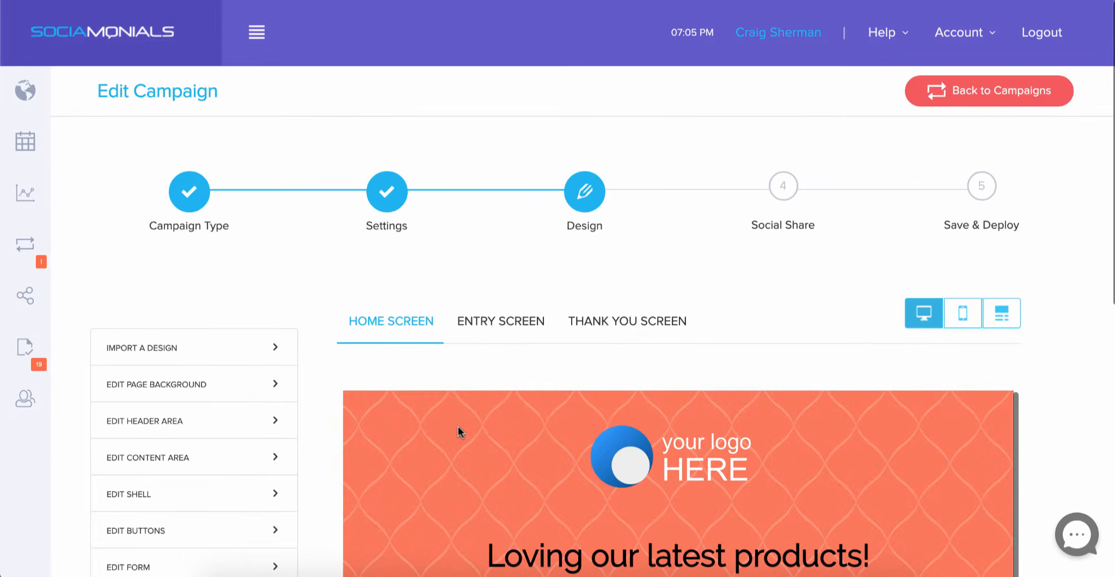
scroll(334, 435, "down", 7)
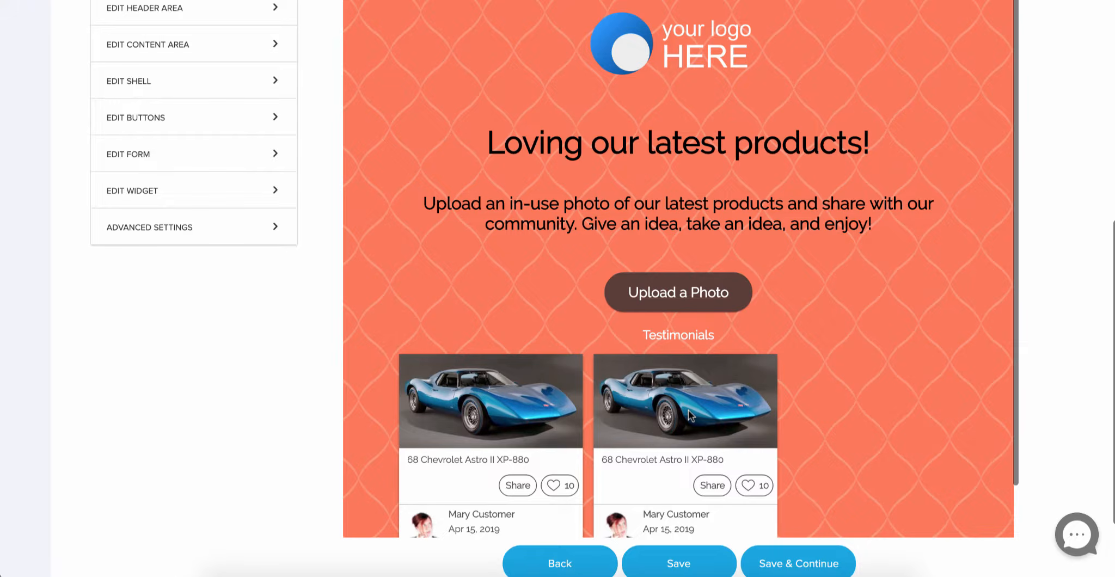
scroll(688, 409, "up", 3)
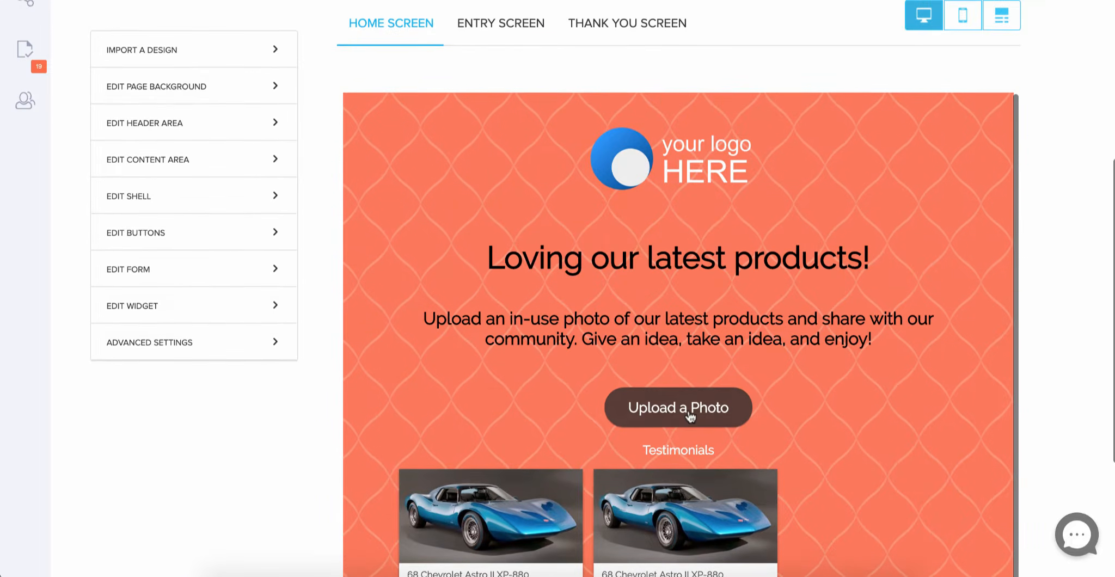
scroll(690, 417, "up", 2)
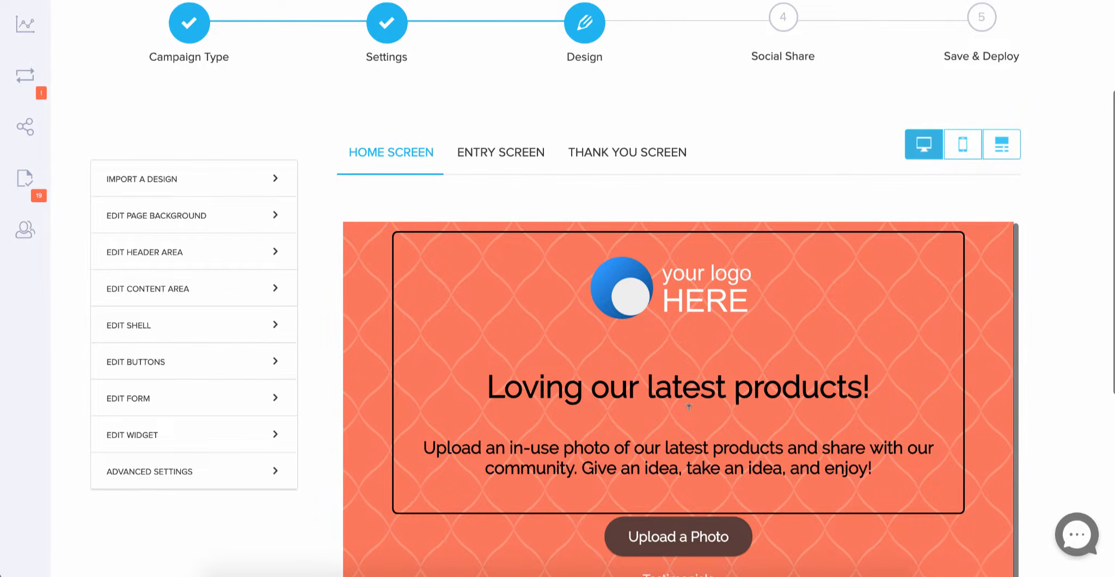
scroll(689, 408, "down", 1)
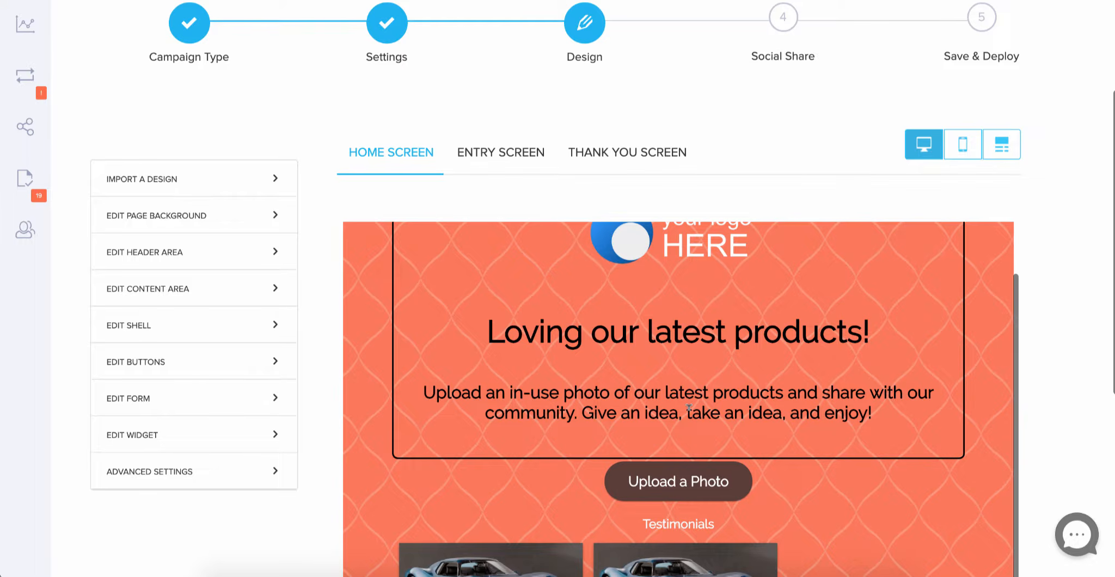
scroll(689, 409, "down", 4)
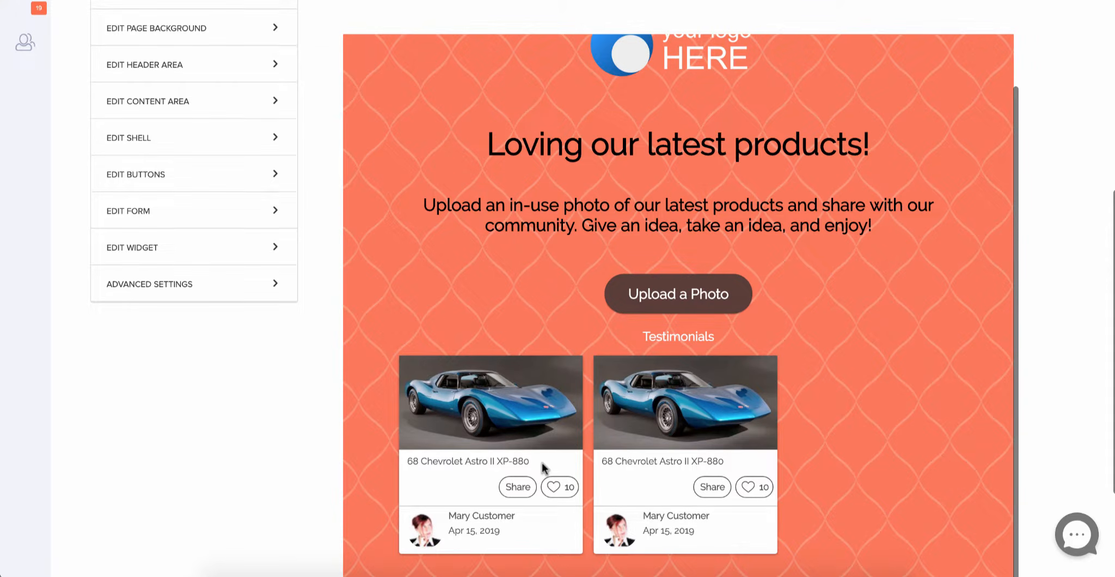
scroll(315, 254, "up", 4)
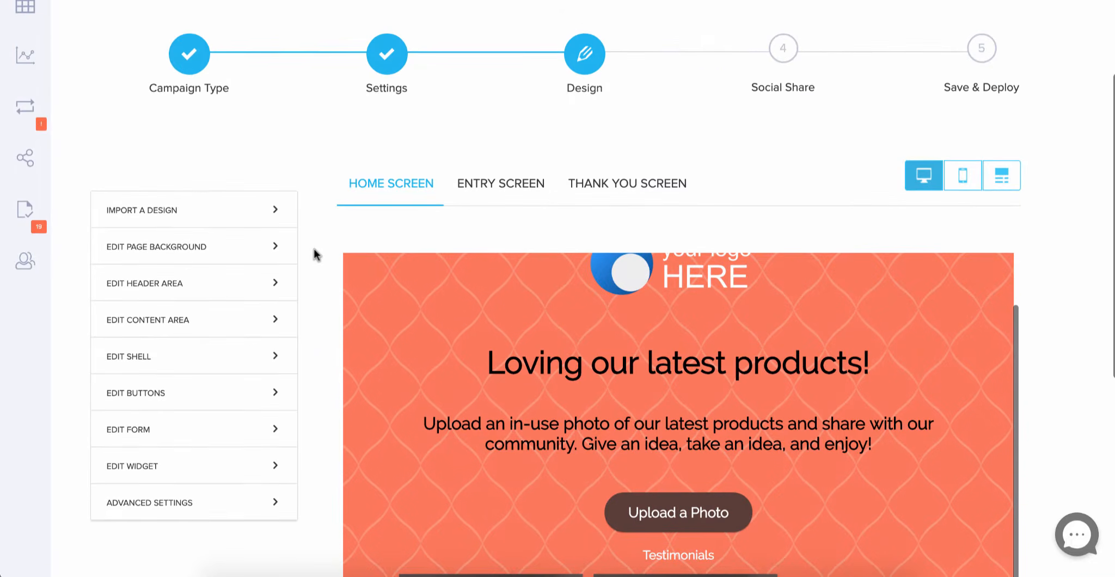
scroll(432, 317, "up", 1)
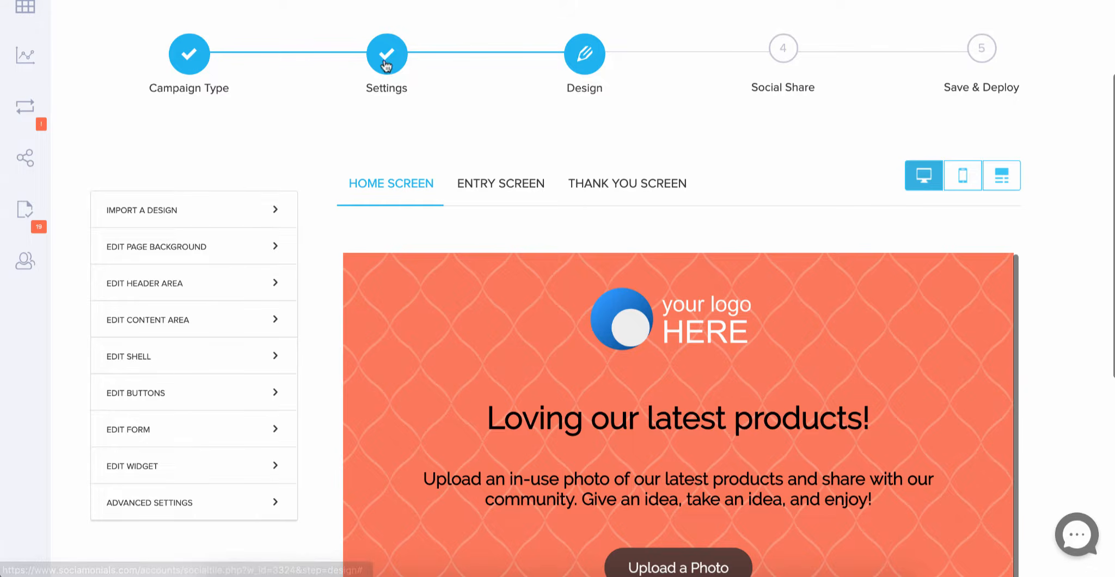
- Replace the campaign name with 'Shoe Poll' in Settings and review the gallery options
left_click(385, 63)
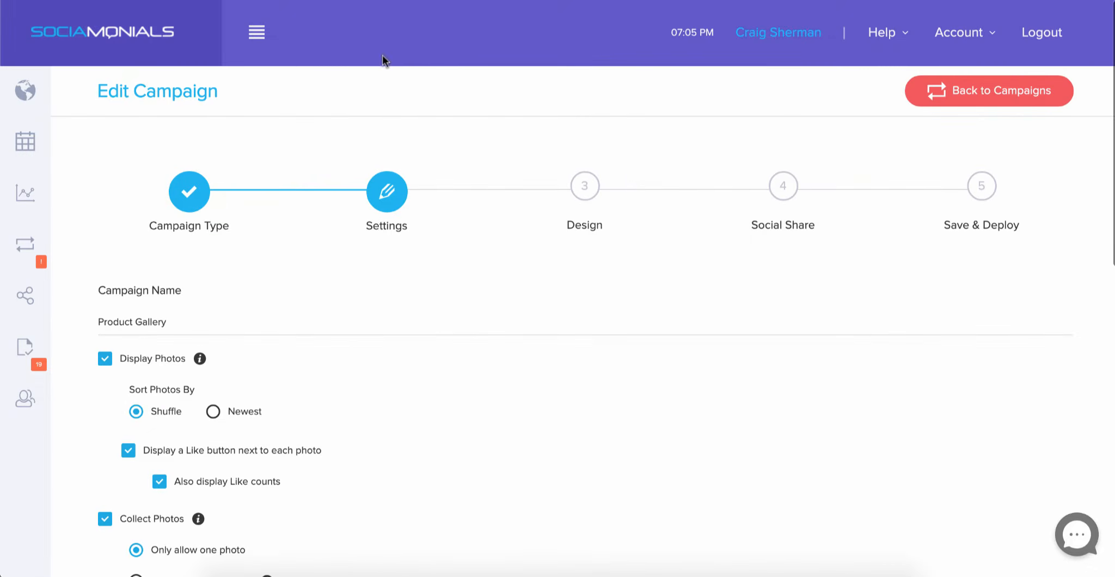
left_click_drag(168, 321, 95, 322)
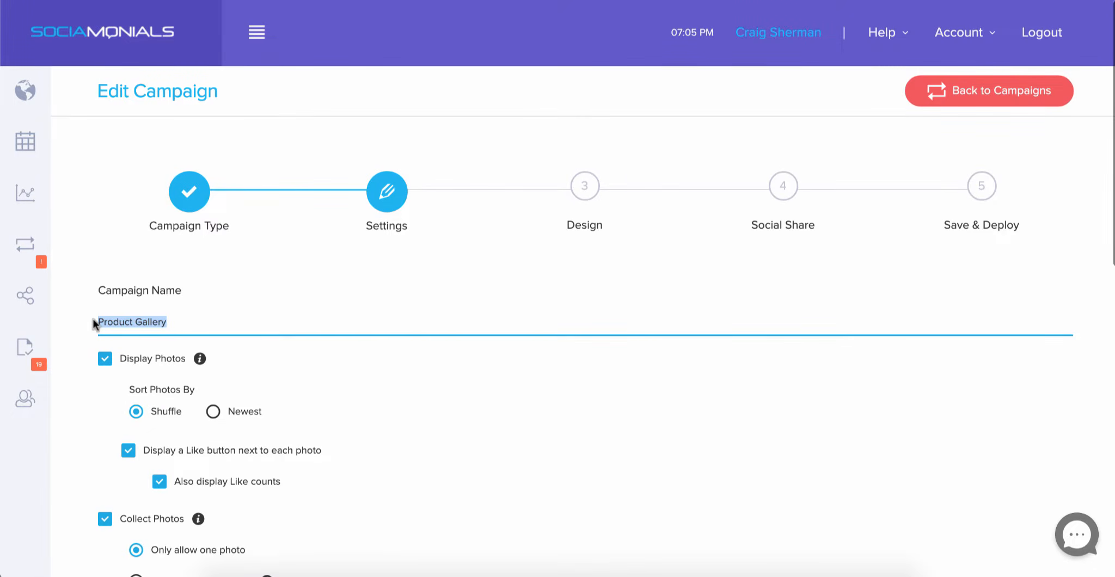
type("Shoe Poll")
scroll(286, 278, "down", 7)
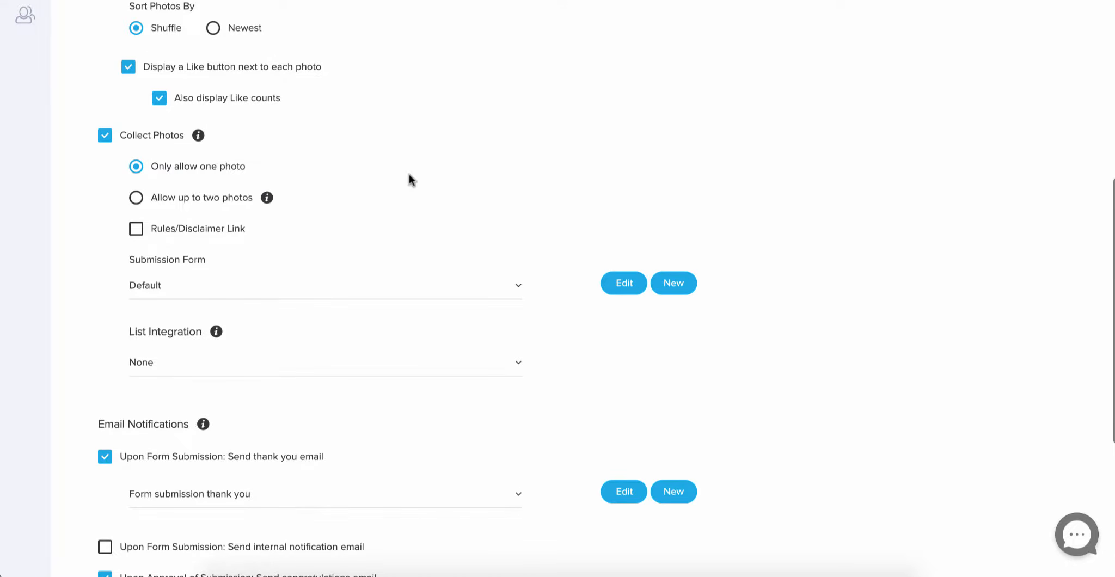
scroll(410, 179, "down", 1)
scroll(409, 174, "down", 2)
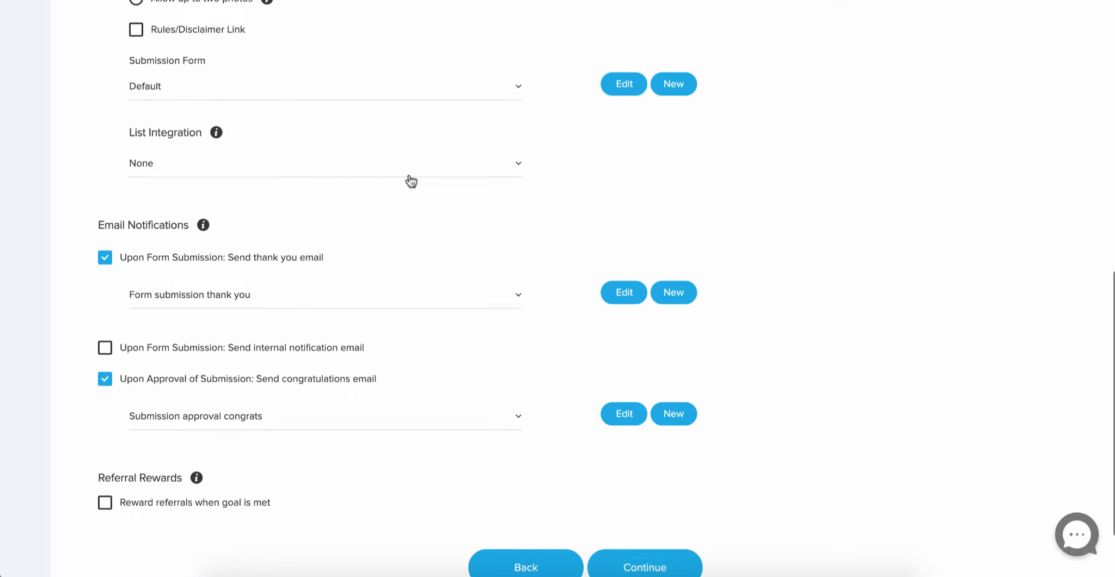
scroll(411, 182, "down", 1)
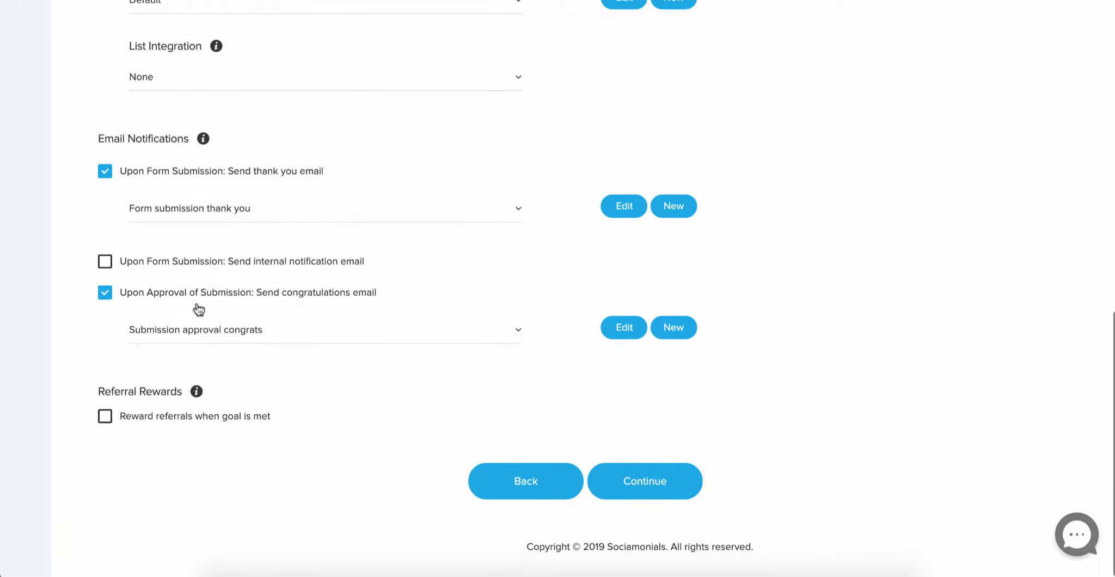
scroll(226, 335, "up", 1)
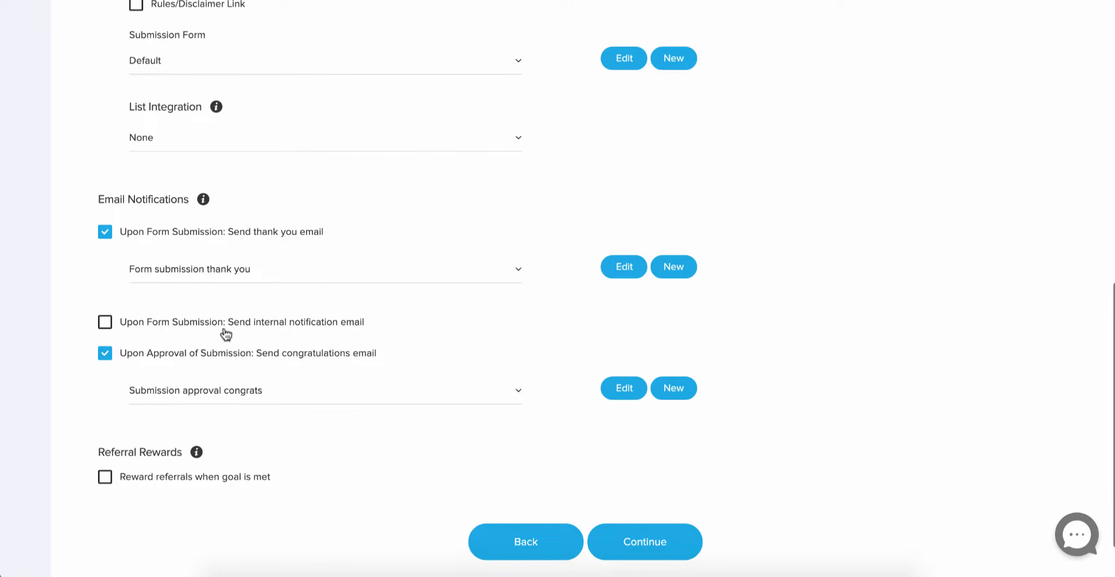
- Save the Shoe Poll settings and scroll down to the home screen preview on the Design step
left_click(653, 547)
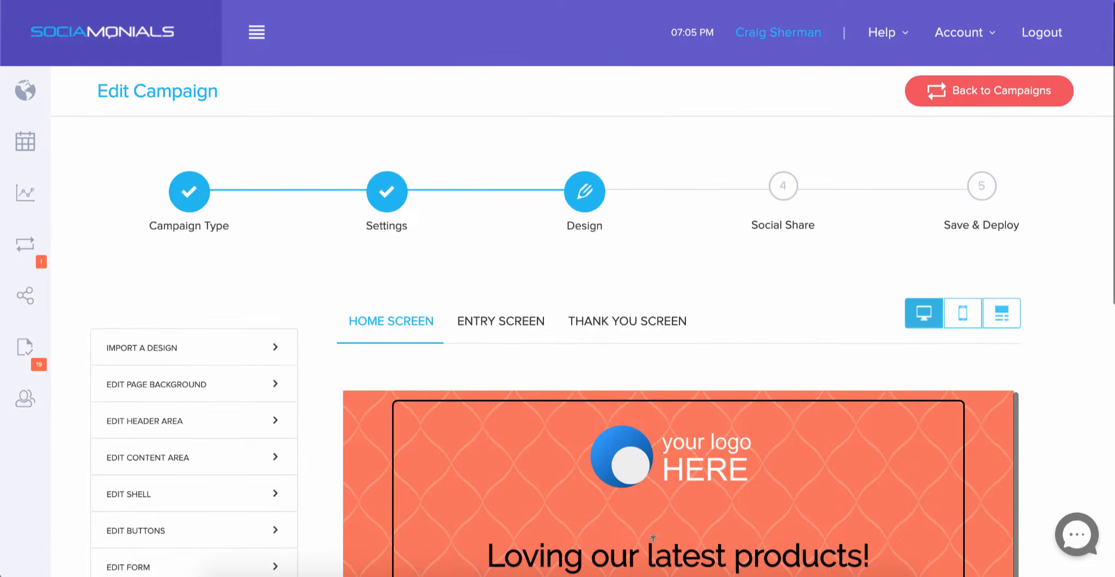
scroll(652, 538, "down", 1)
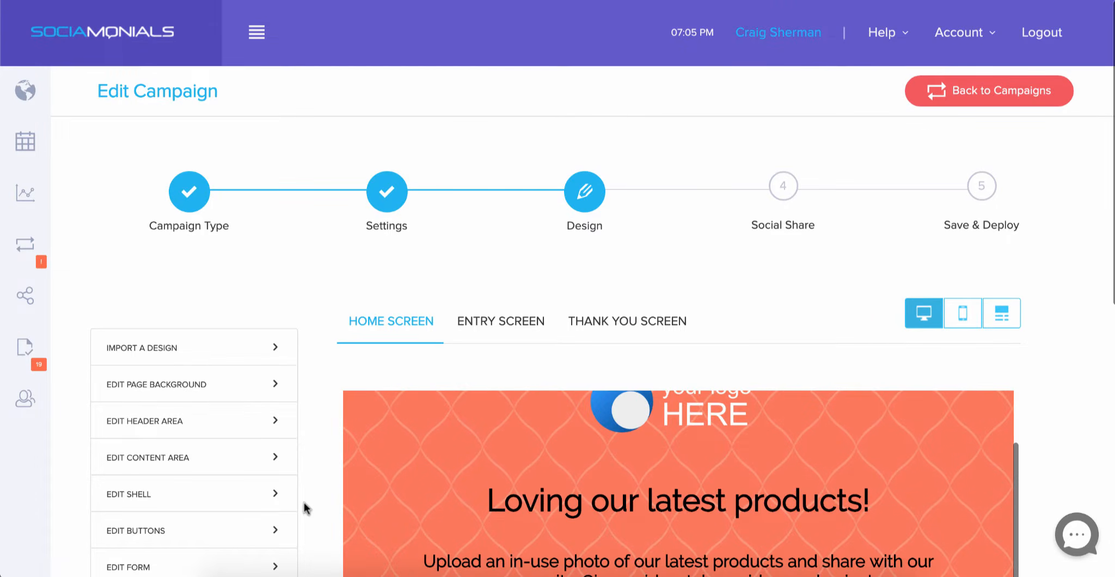
scroll(303, 503, "down", 3)
scroll(304, 502, "down", 1)
scroll(666, 274, "up", 1)
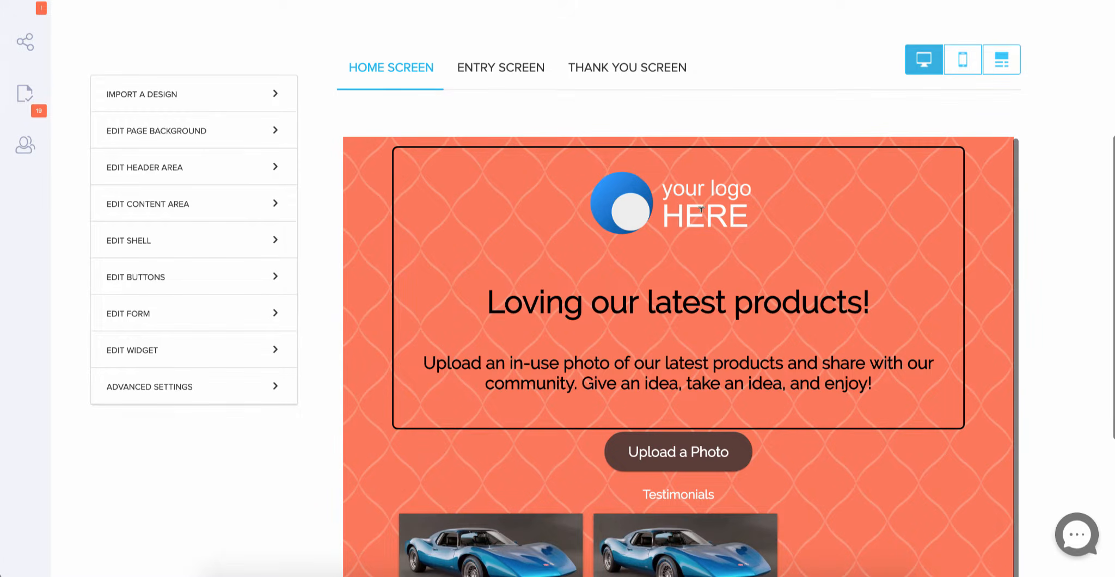
- Write 'Which shoe will be the most popular this season?' and 'Vote for your choice below!' into the banner
left_click(505, 298)
key("Left")
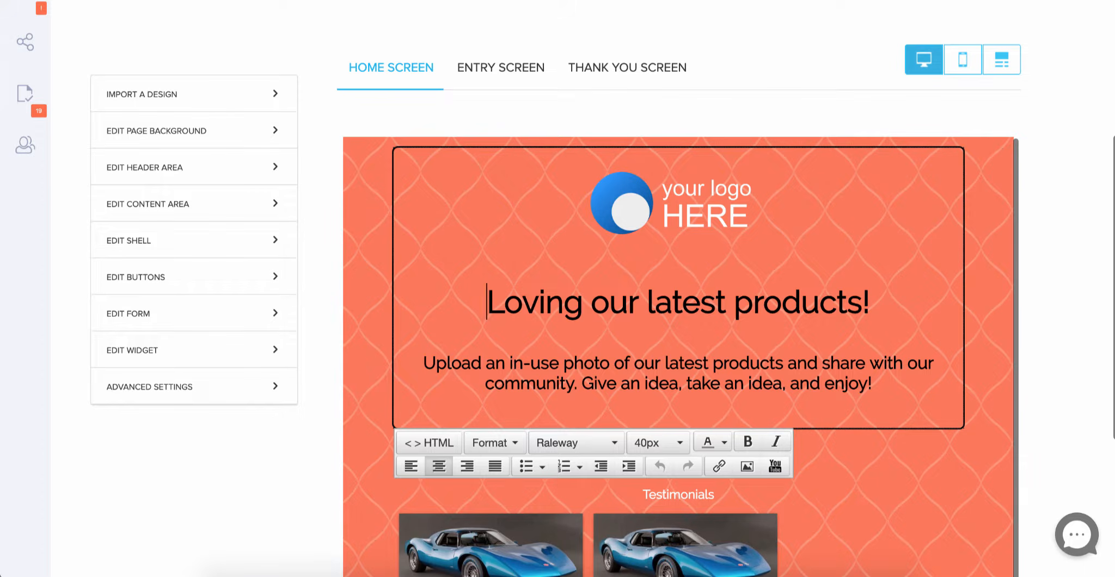
type("Which ")
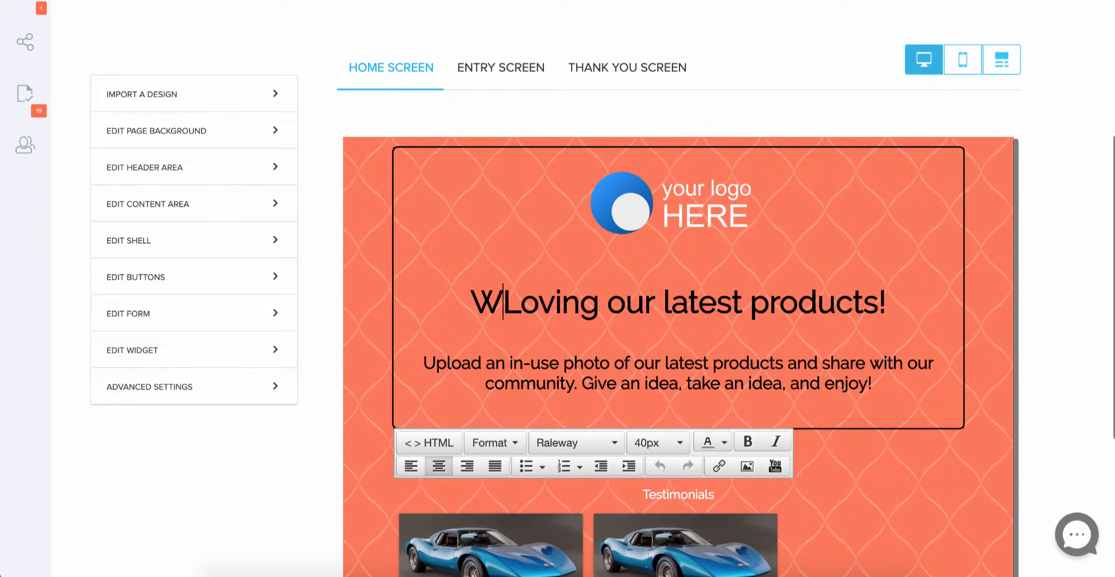
type("shoe will")
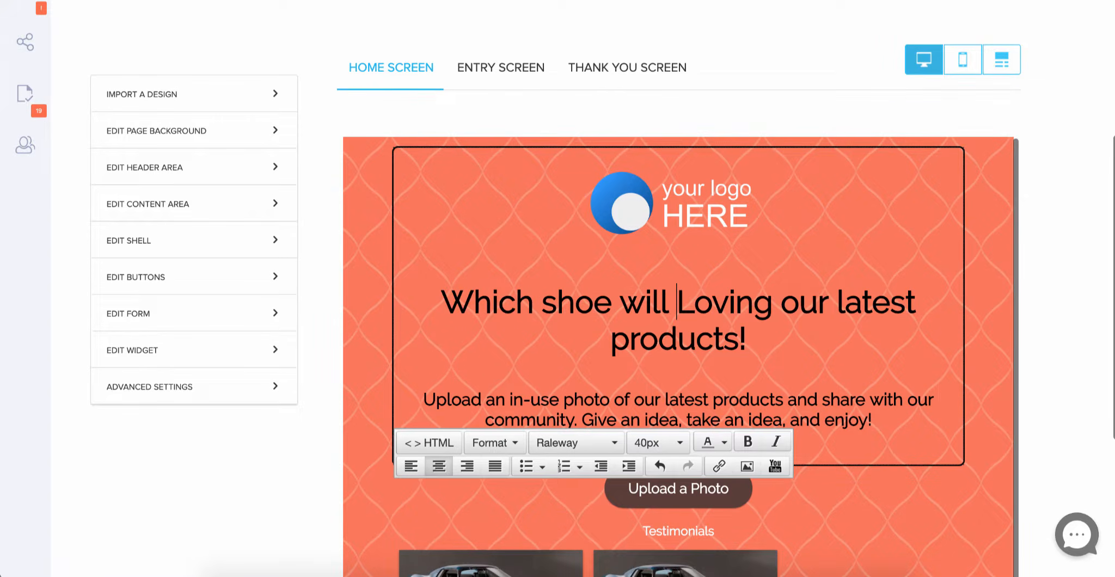
type(" be ")
type("the most pop")
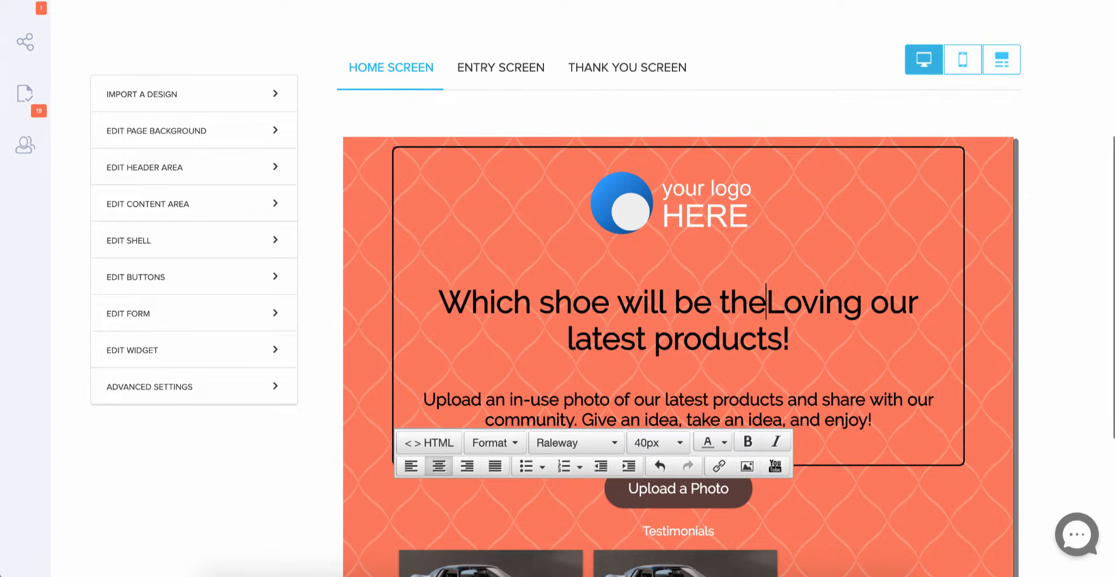
type("u")
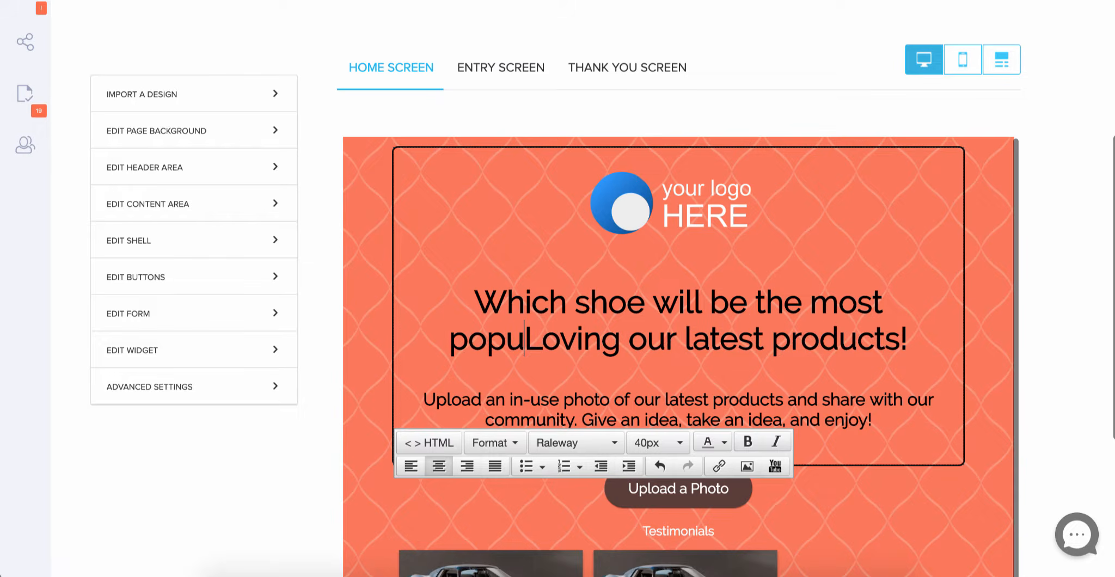
type("lar this sea")
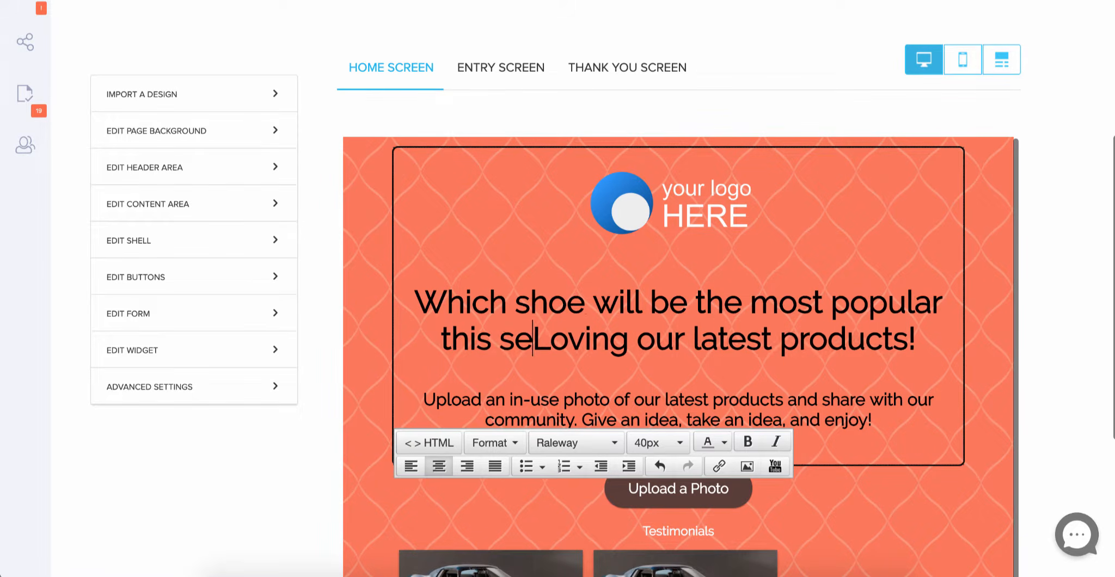
type("son")
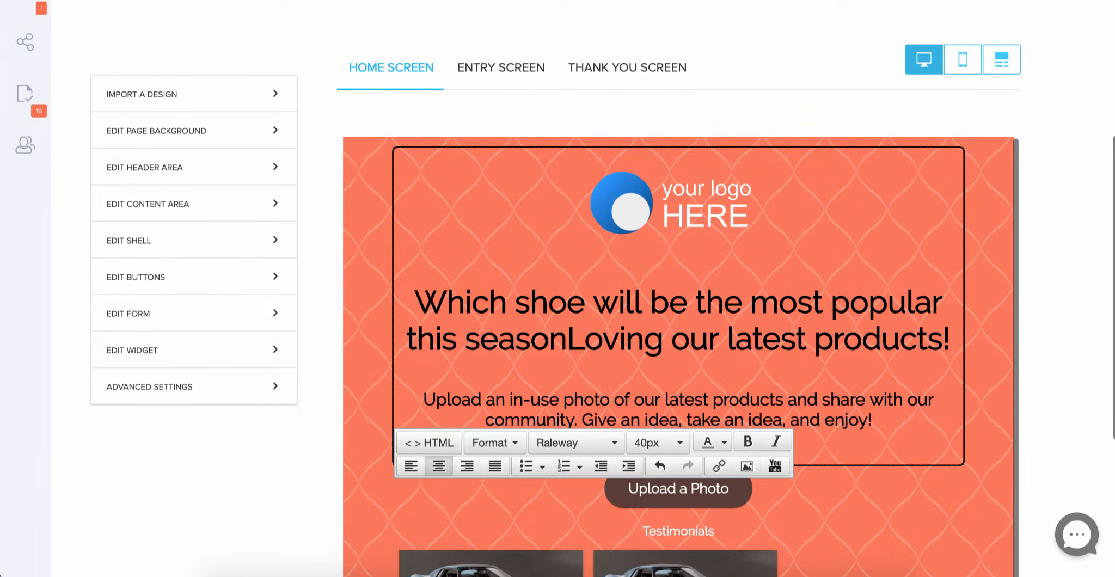
type("?")
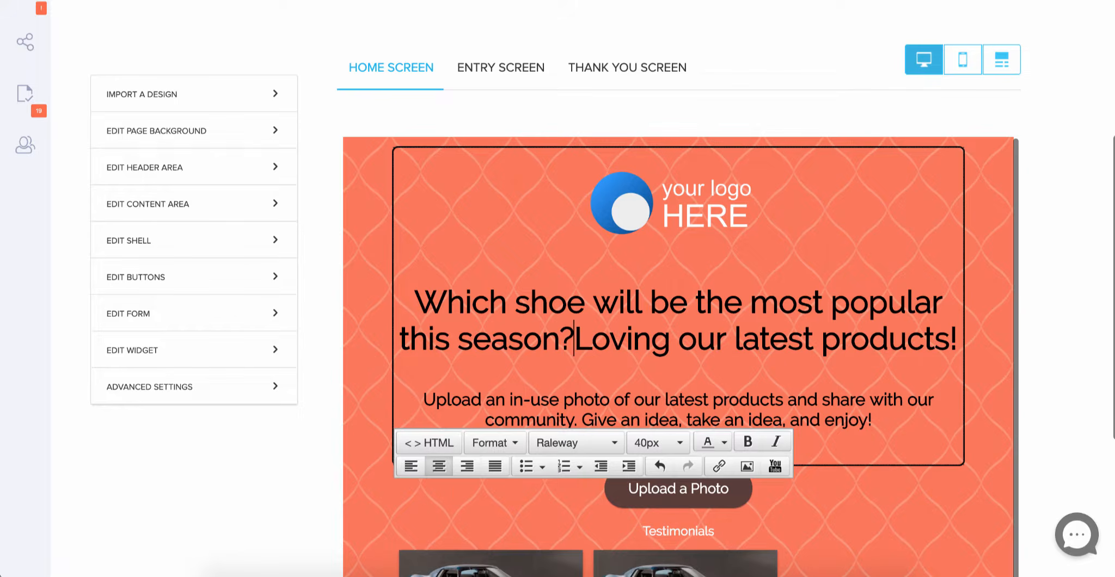
key("Return")
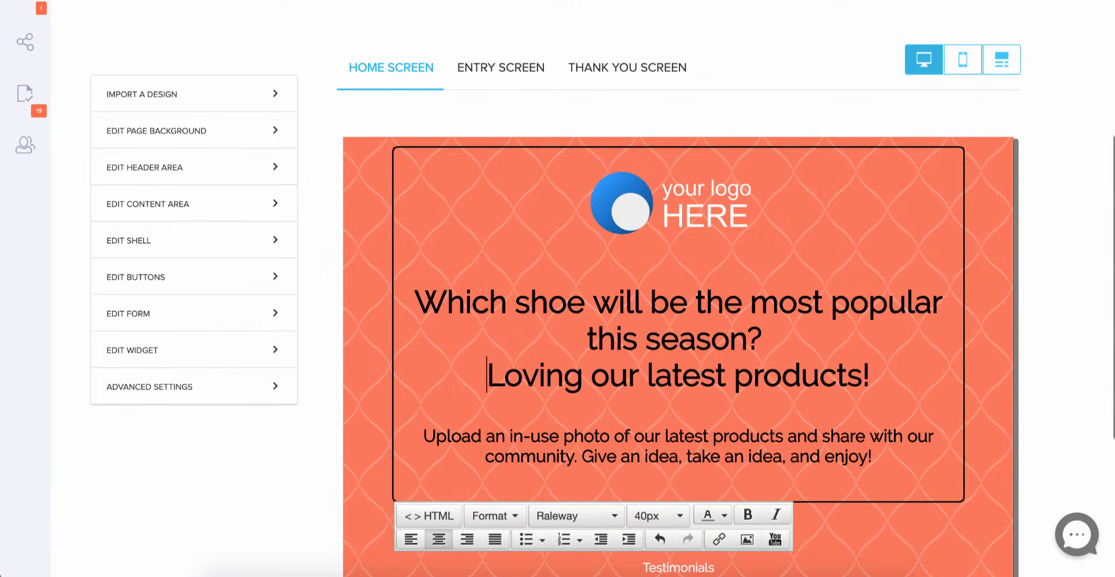
key("Return")
type("Vote for y")
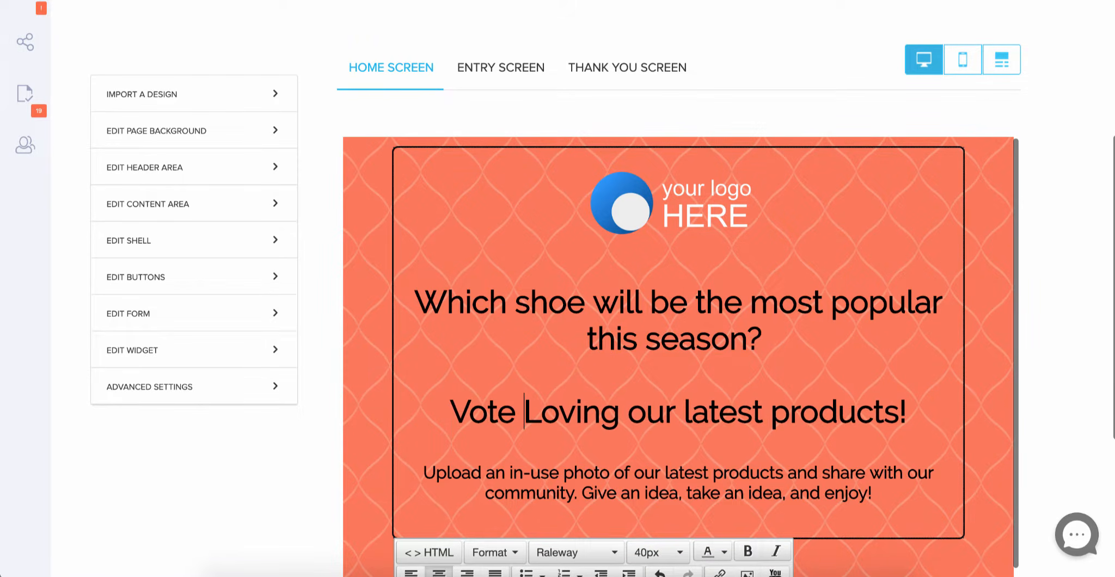
type("our f")
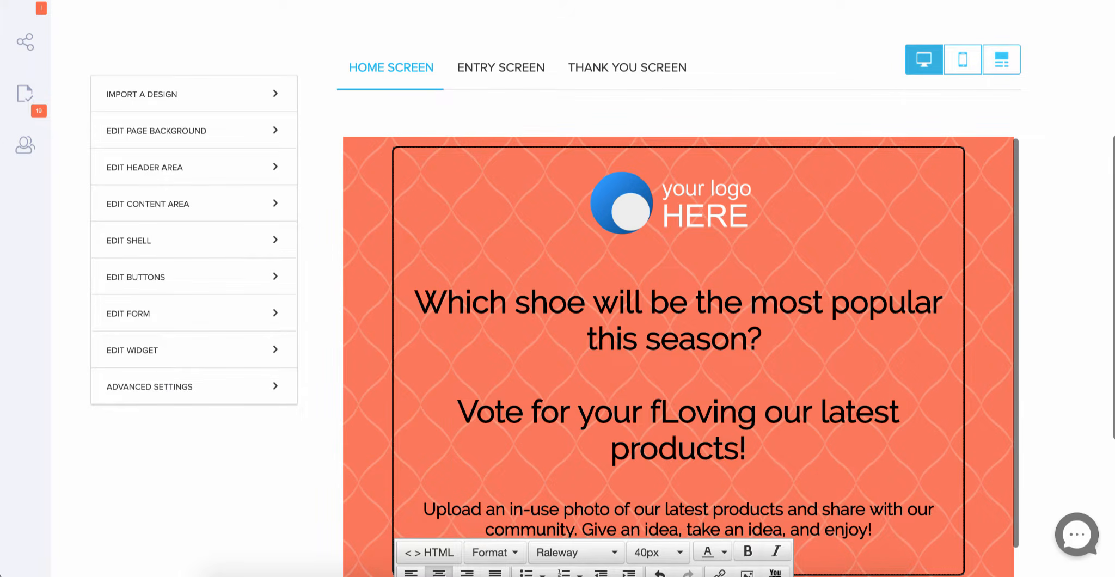
key("BackSpace")
type("choice below")
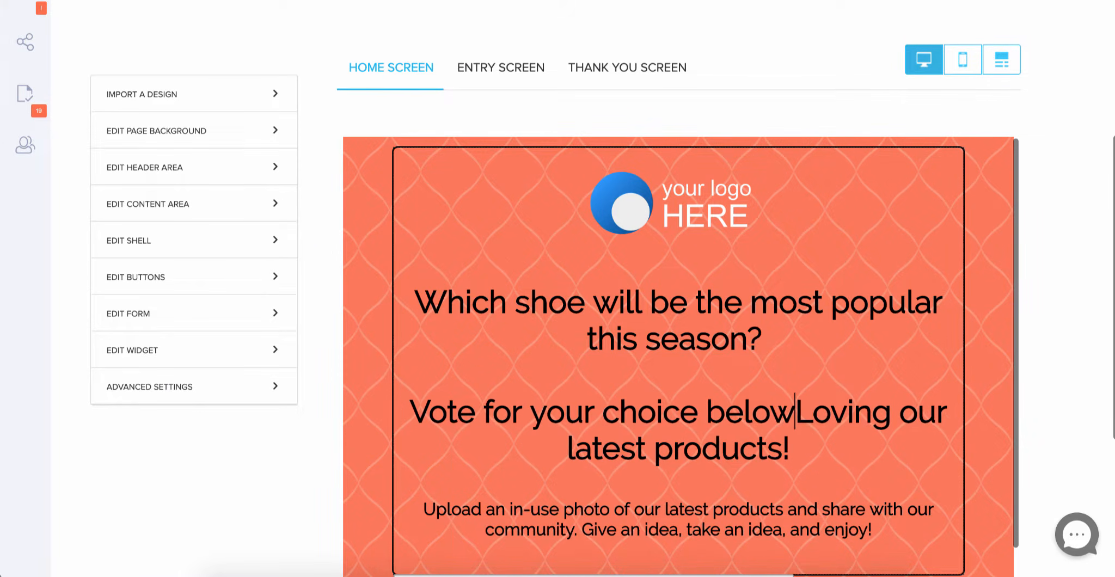
type("!")
- Delete the old 'Loving our latest products!' tagline and the photo-upload paragraph from the banner
key("ctrl+shift+Down")
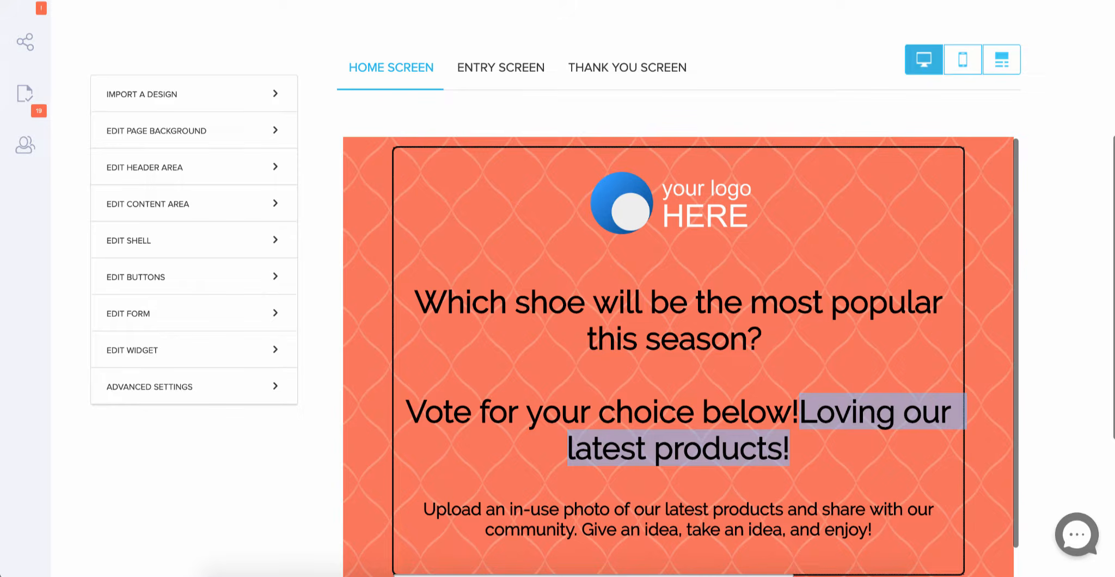
key("BackSpace")
scroll(432, 274, "down", 1)
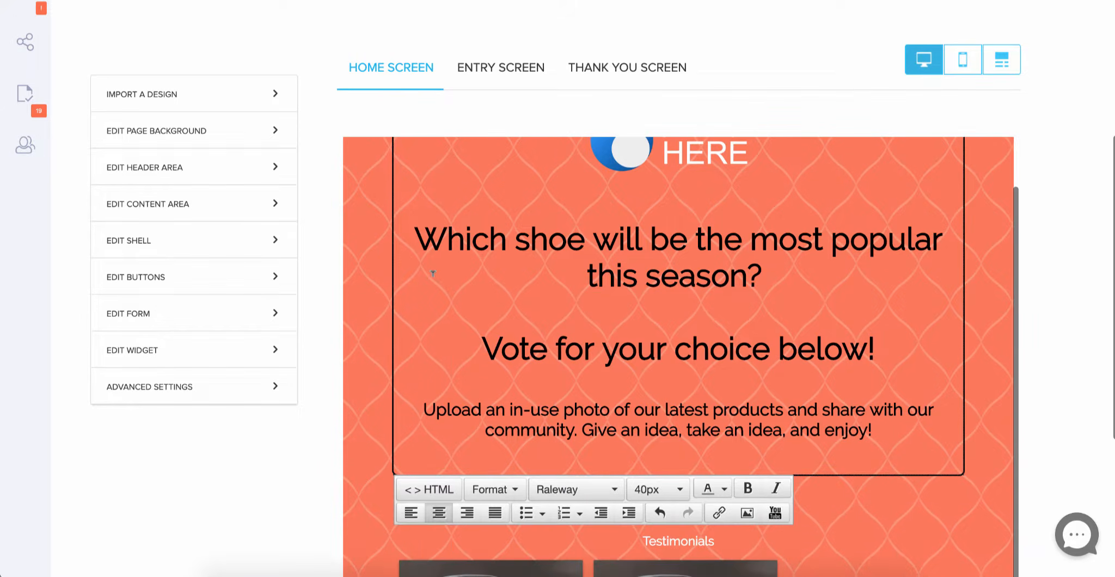
left_click_drag(423, 409, 879, 435)
key("BackSpace")
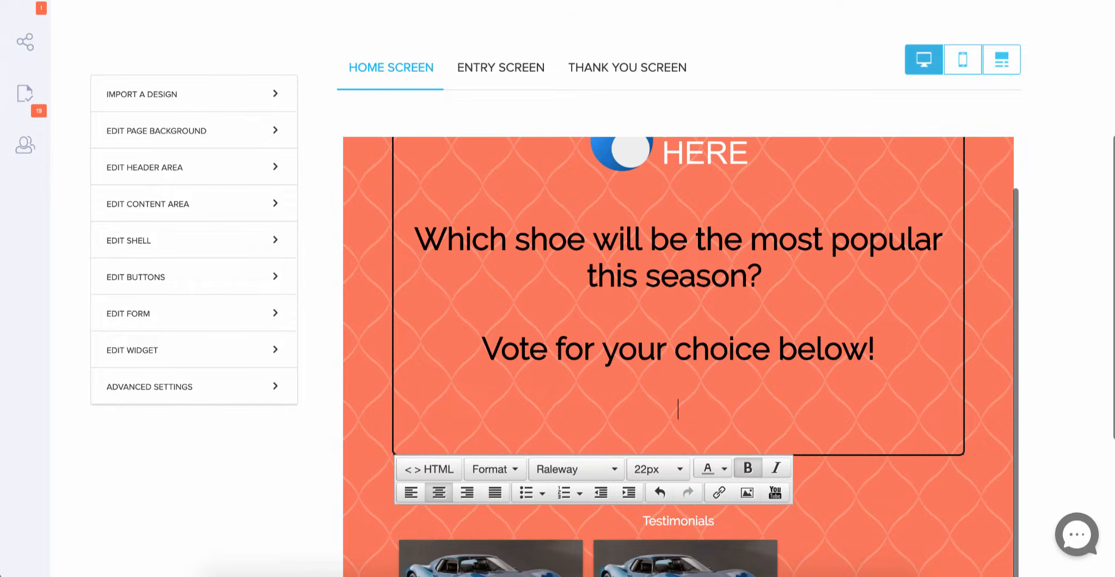
key("BackSpace")
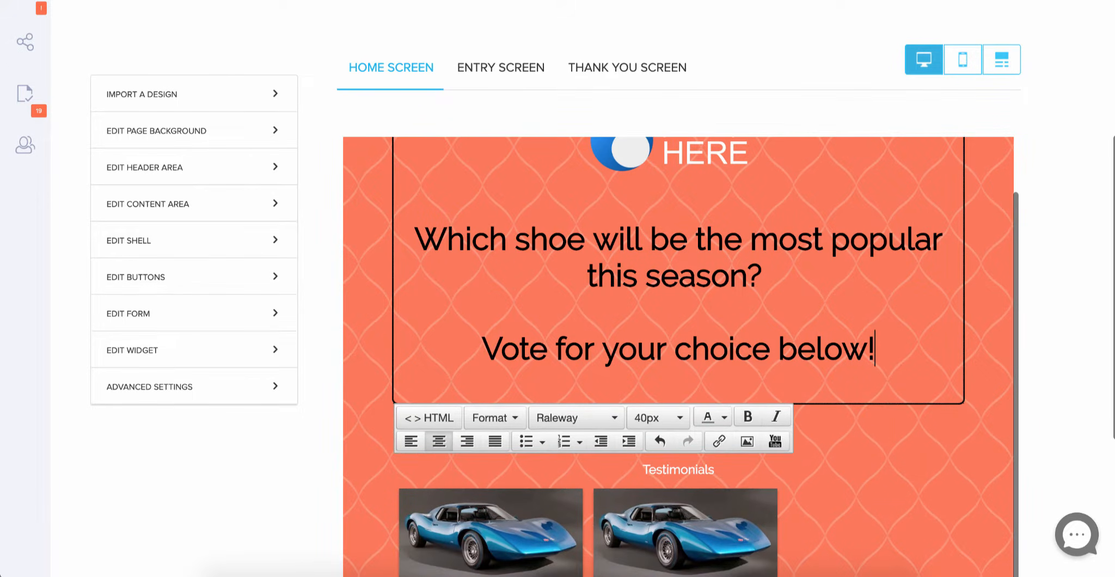
scroll(937, 294, "down", 1)
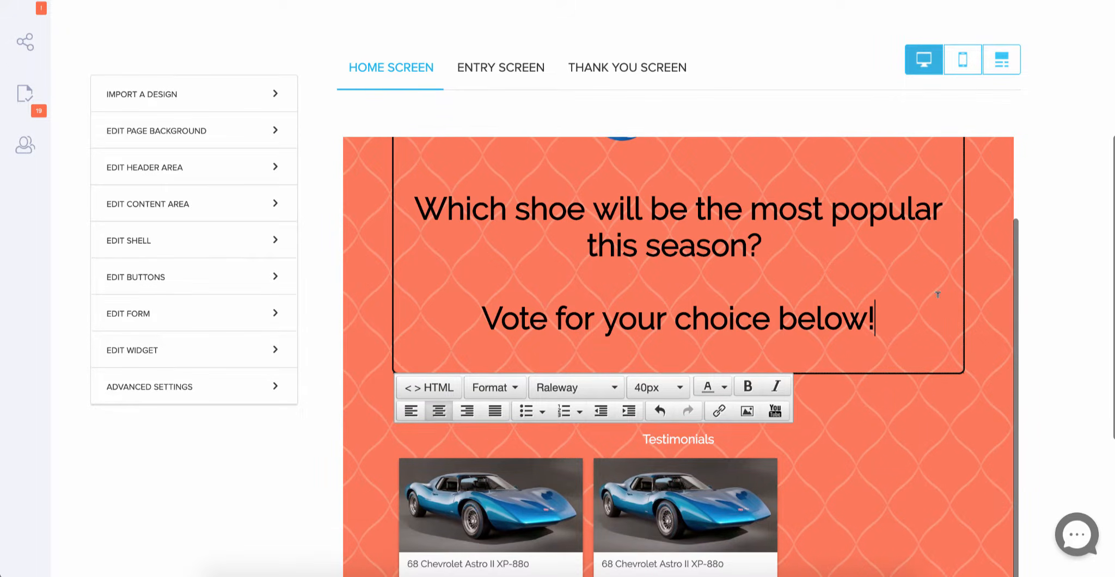
left_click(855, 473)
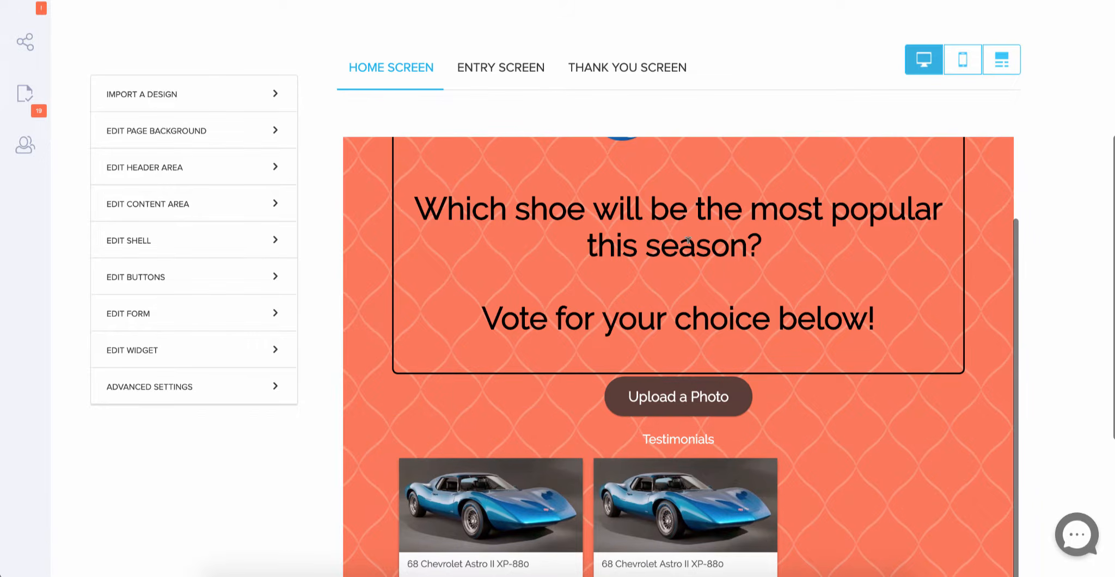
- Set the 'Vote for your choice below!' line to a 32px font size
left_click(482, 319)
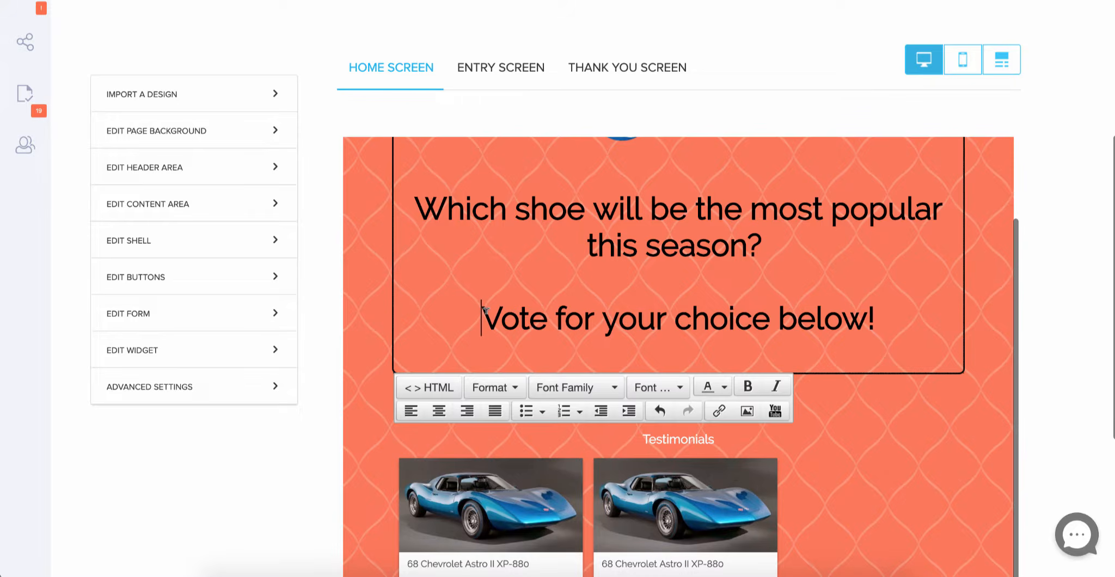
left_click_drag(481, 319, 882, 319)
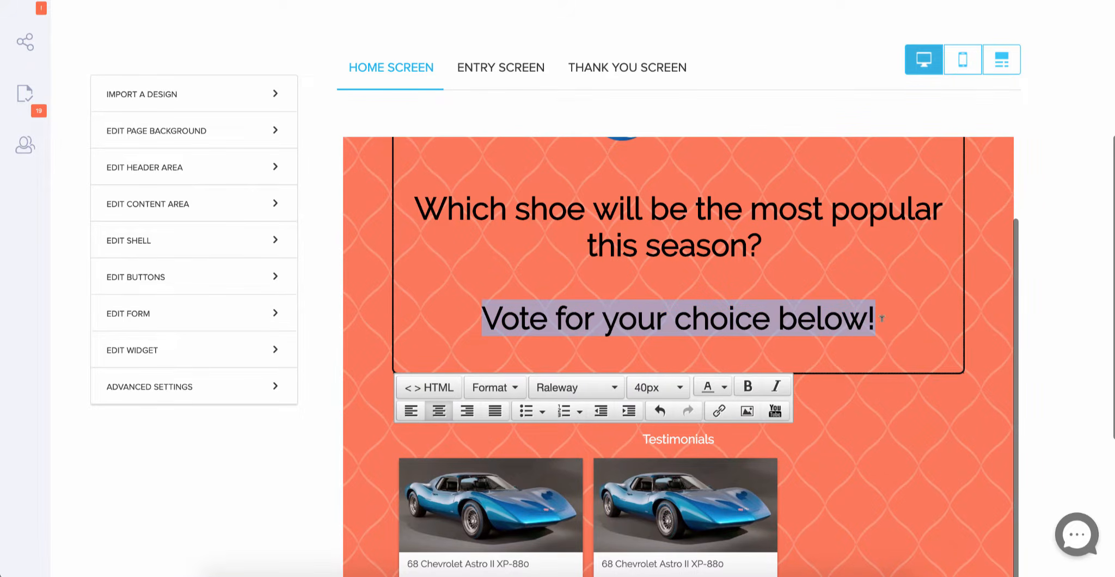
left_click(671, 388)
scroll(671, 484, "down", 6)
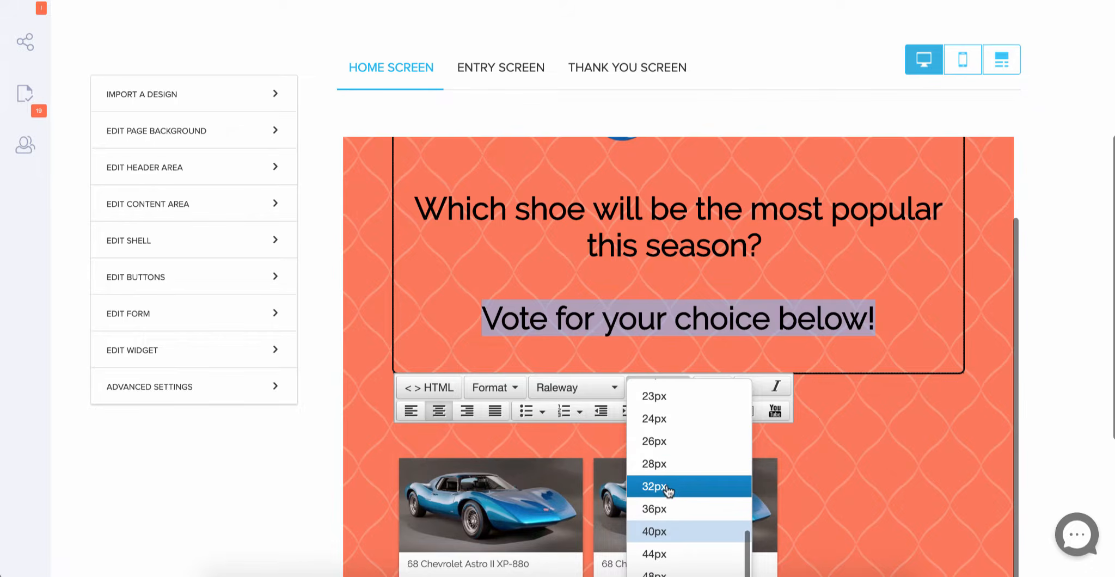
left_click(665, 486)
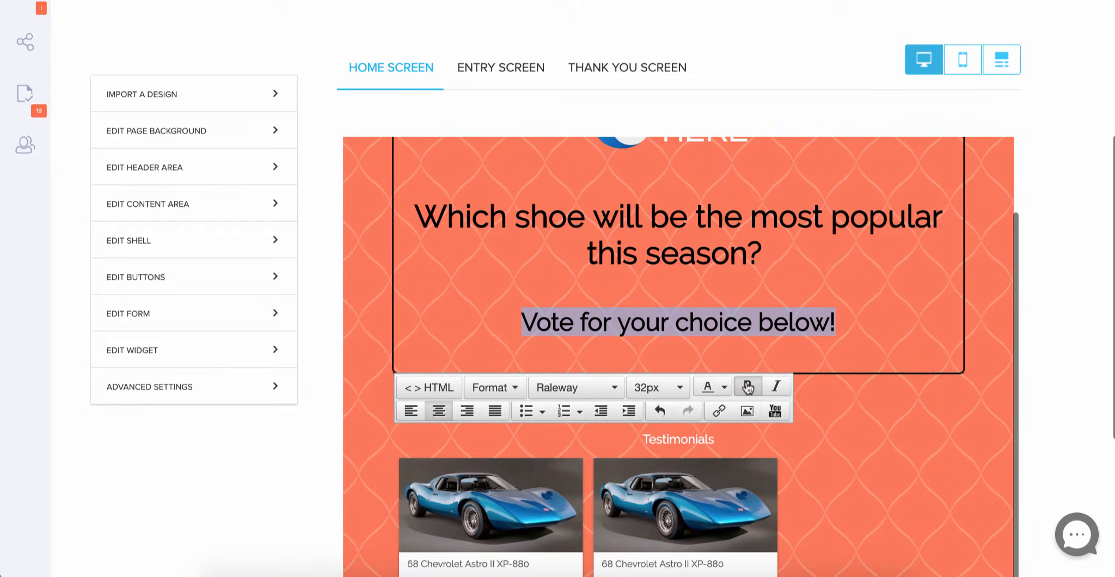
left_click(848, 480)
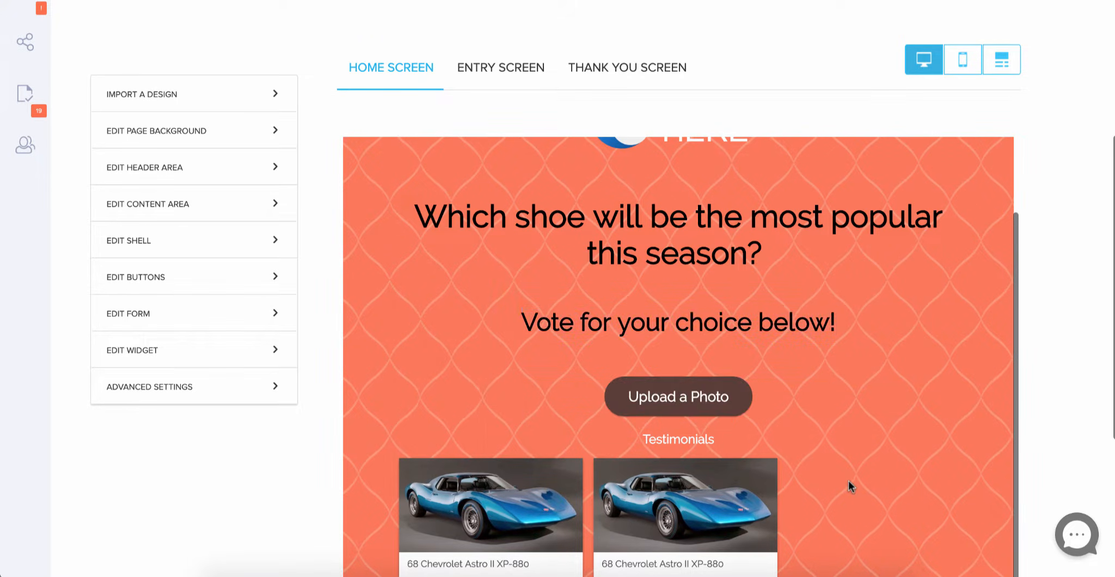
scroll(848, 480, "down", 1)
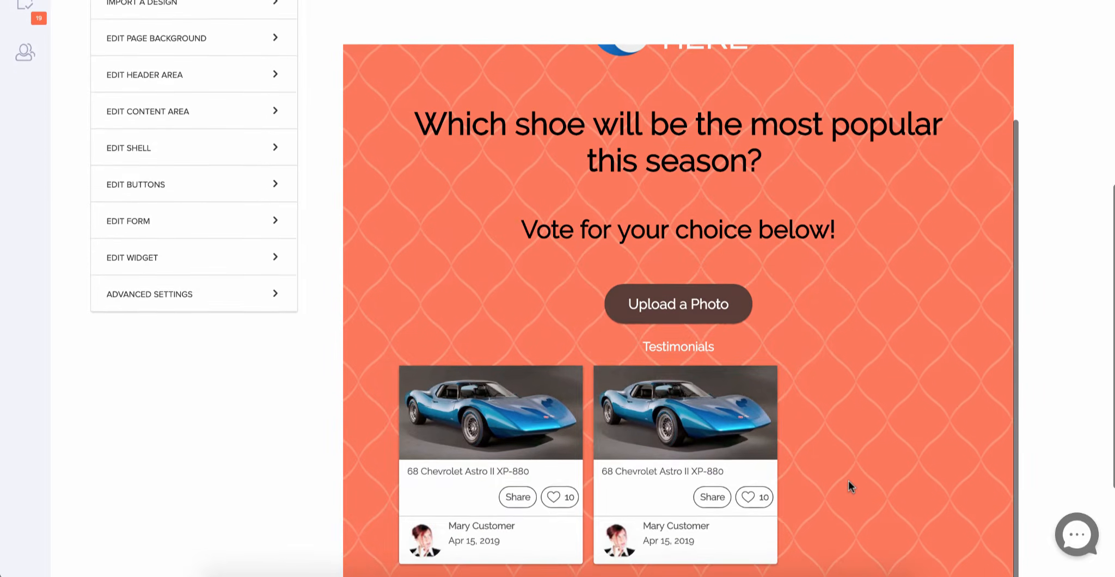
scroll(848, 480, "up", 3)
scroll(848, 480, "up", 1)
scroll(848, 480, "up", 1)
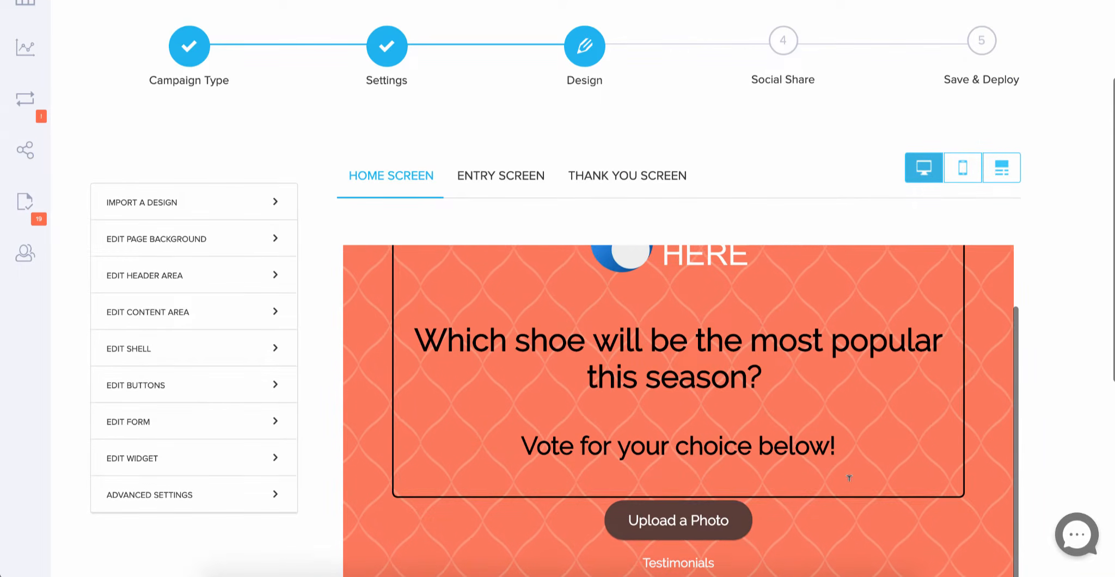
scroll(848, 478, "down", 1)
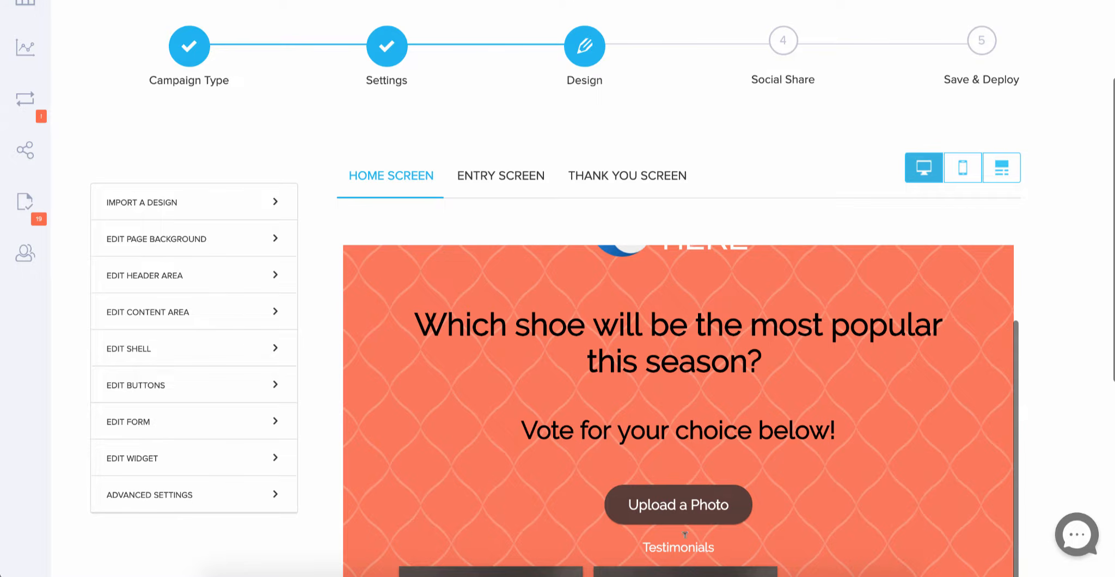
- Uncheck Heading Over Content Area to hide the Testimonials heading above the gallery entries
left_click(139, 313)
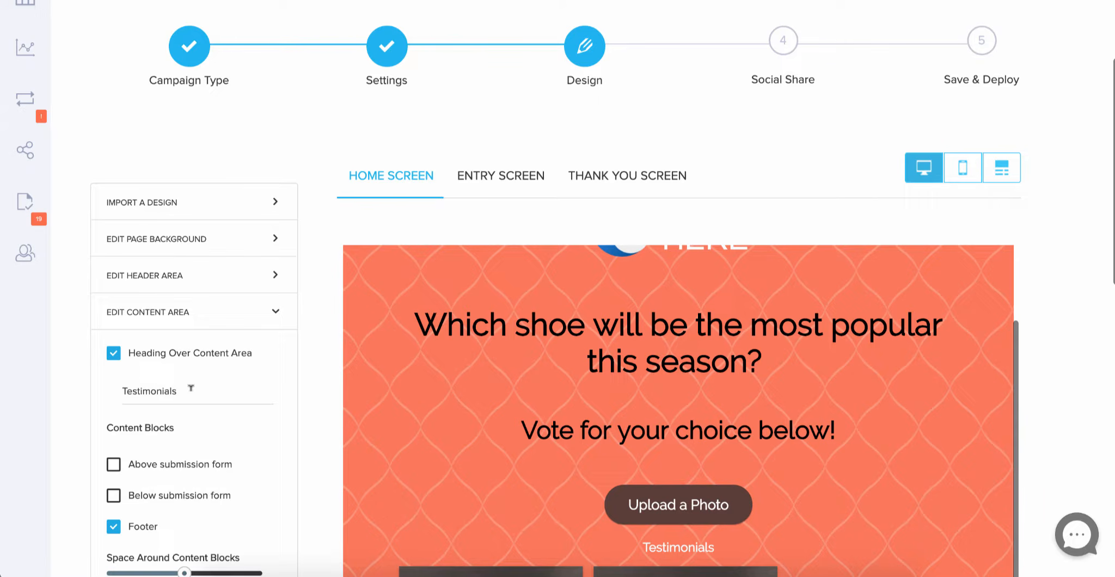
left_click(114, 354)
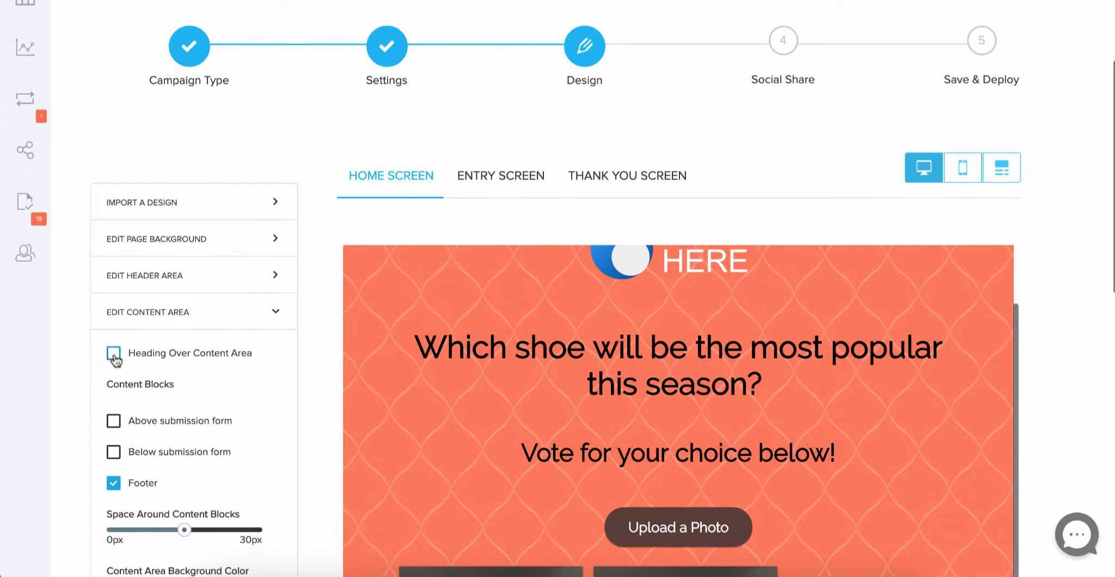
scroll(658, 566, "down", 3)
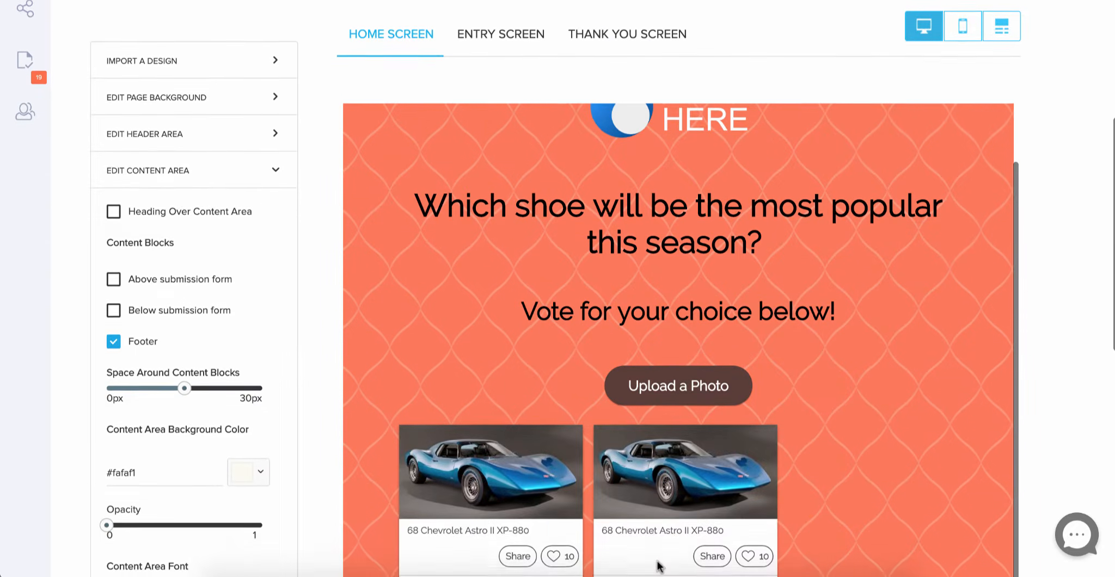
scroll(702, 392, "up", 1)
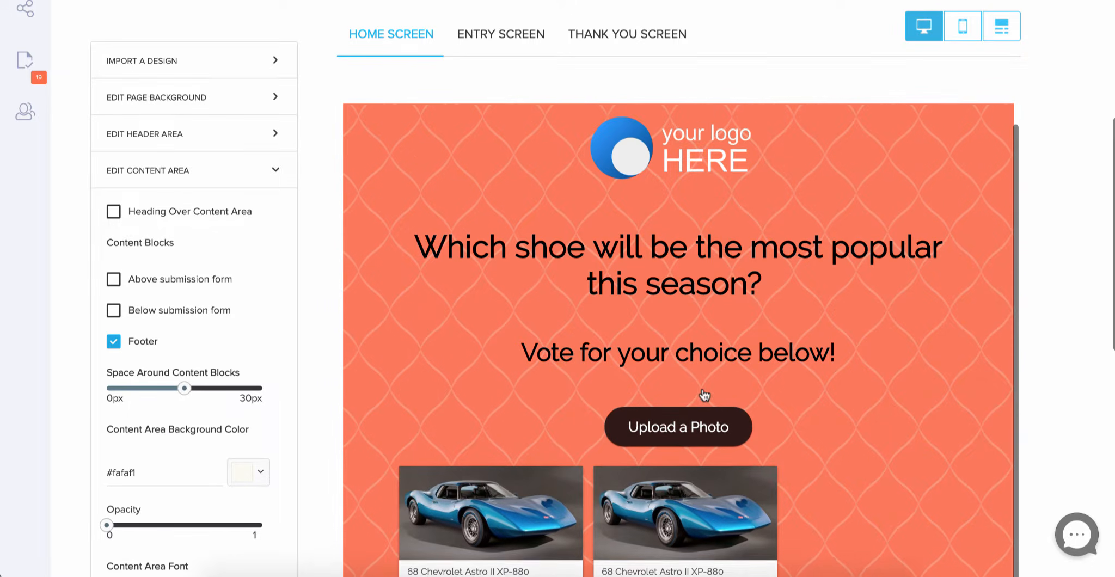
scroll(705, 395, "up", 1)
scroll(703, 385, "up", 5)
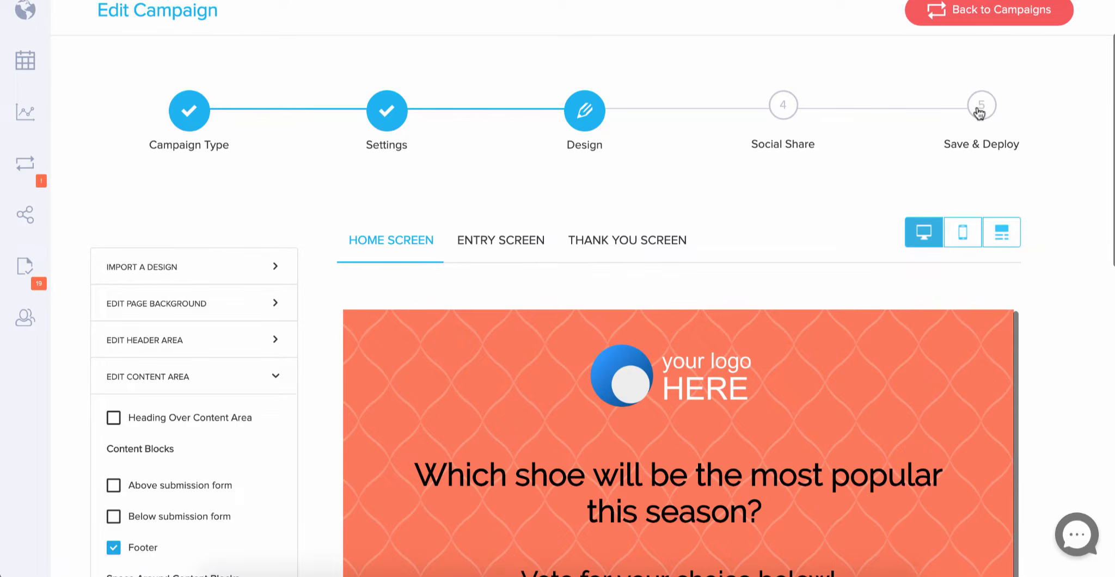
- Copy the Microsite URL from Save & Deploy and load it in a new browser tab
left_click(973, 112)
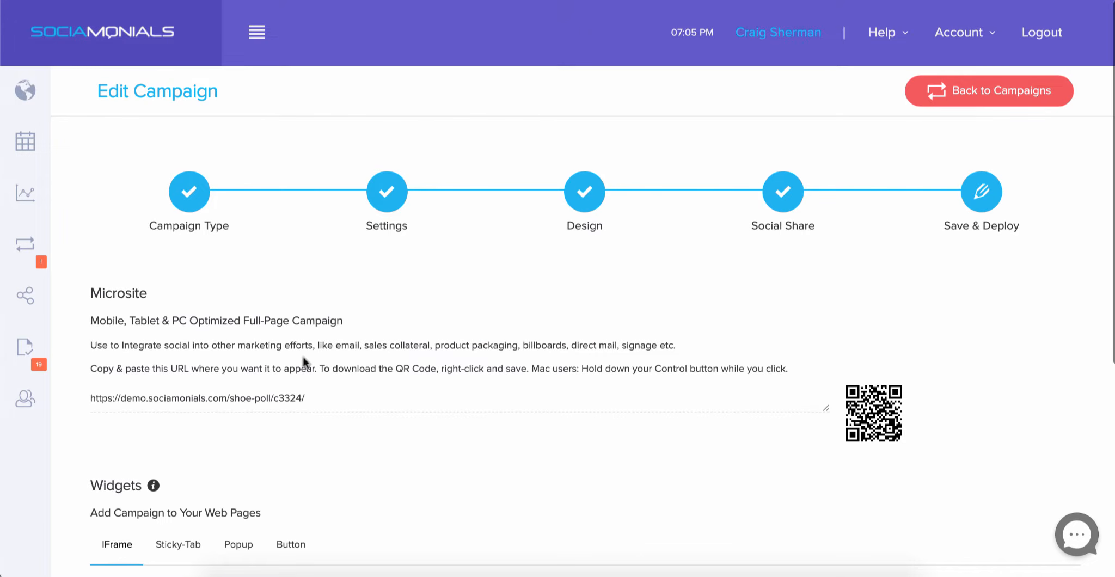
left_click(299, 400)
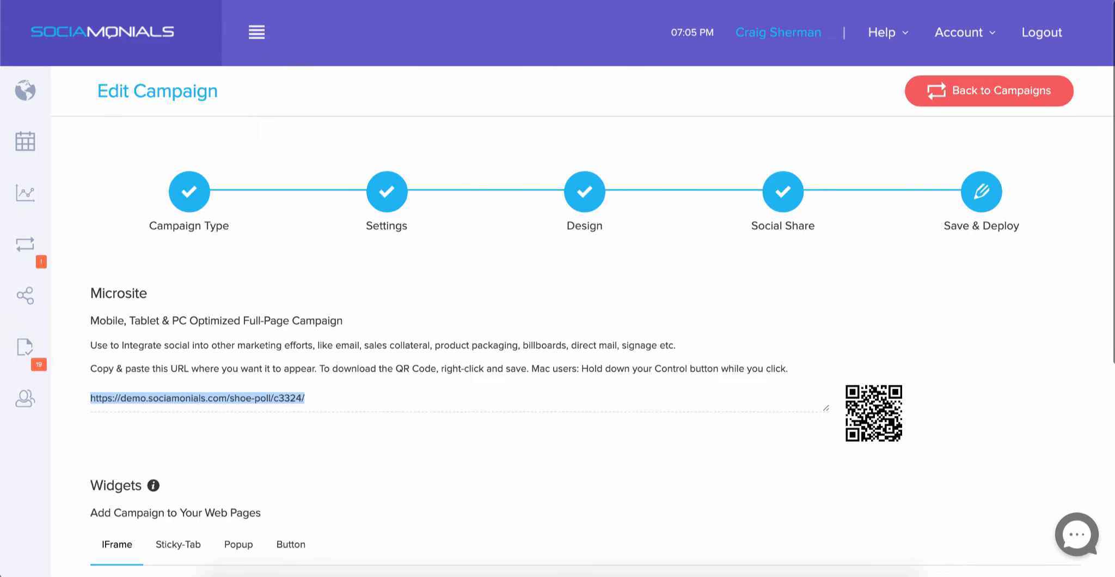
key("ctrl+t")
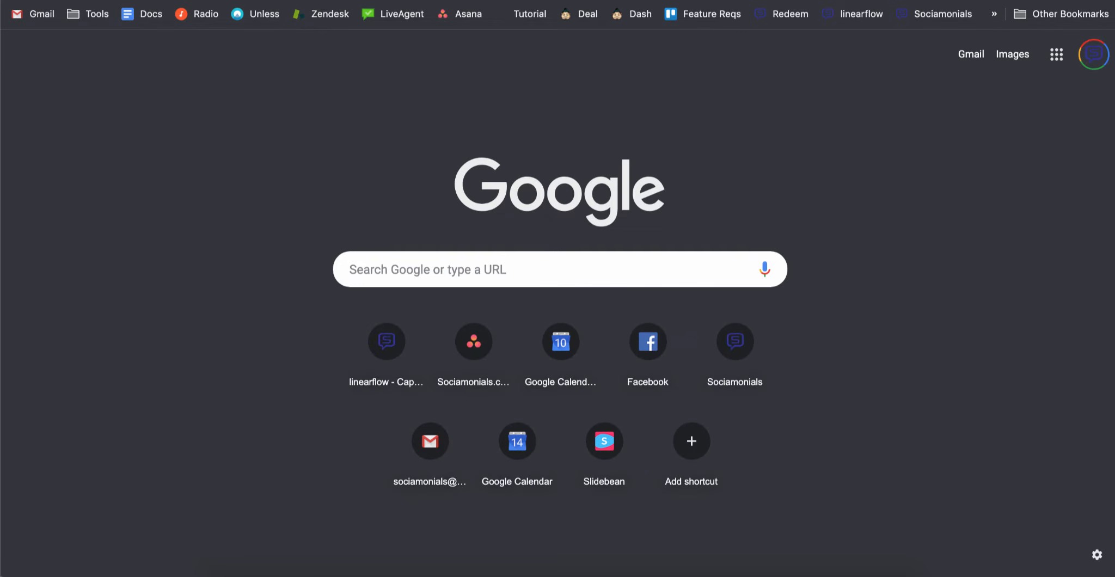
key("ctrl+v")
key("Return")
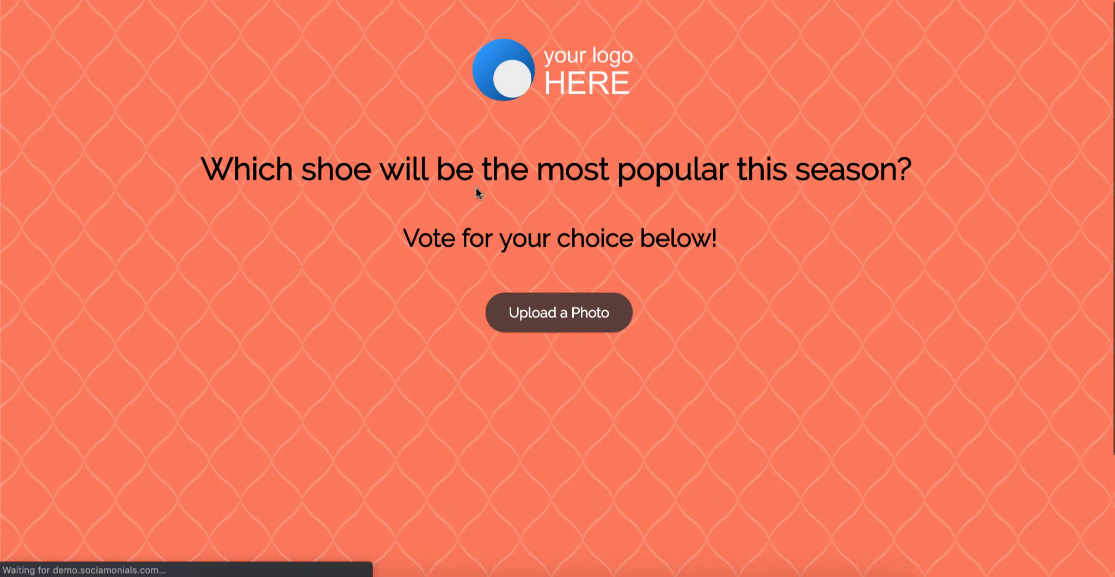
- Attach images/shoe 1.png to a new entry with the caption 'Option 1'
left_click(563, 315)
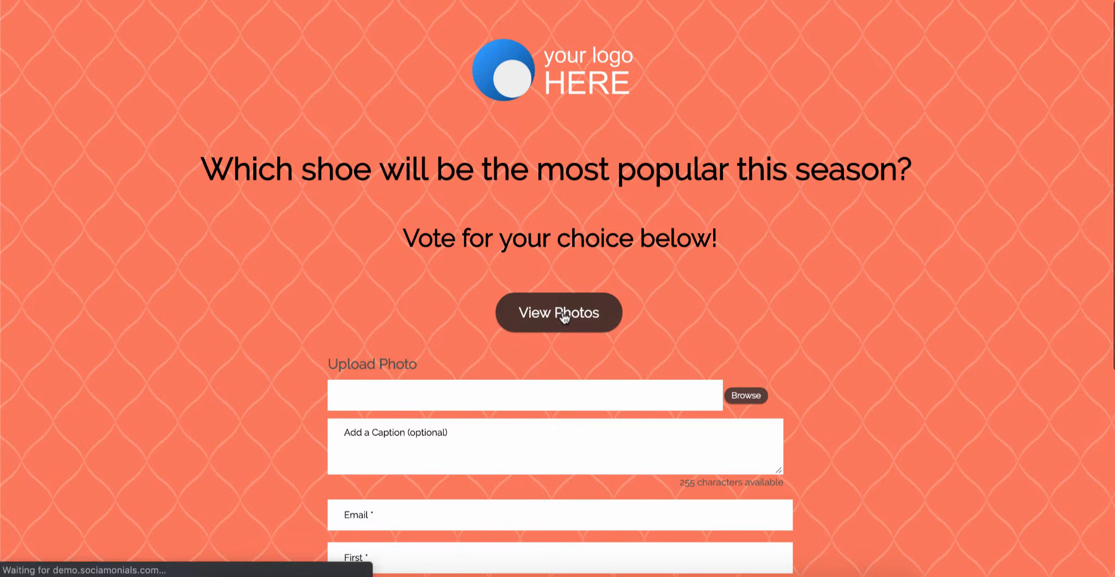
left_click(745, 400)
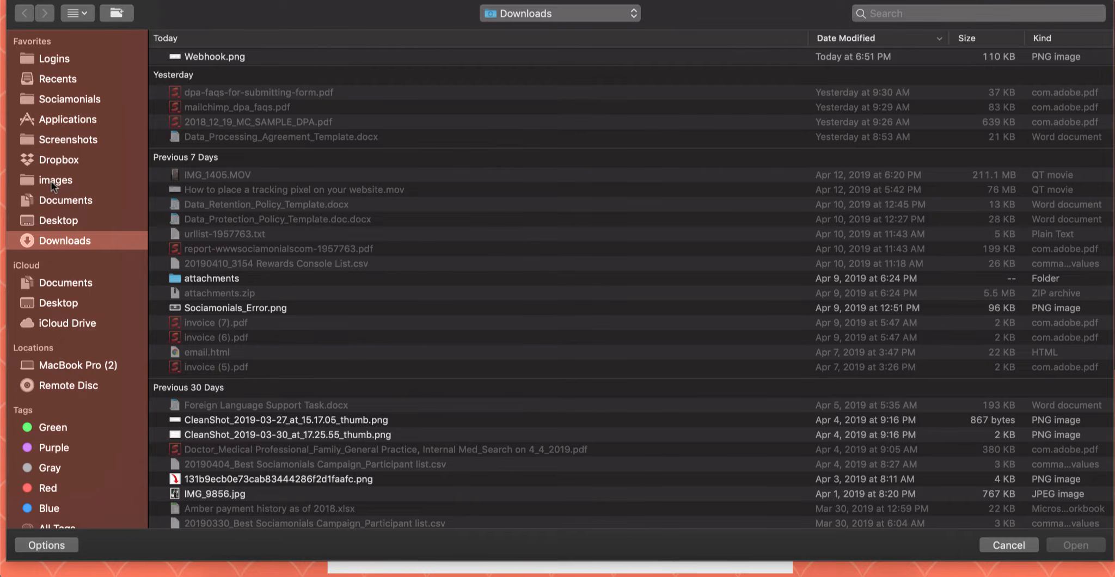
left_click(52, 183)
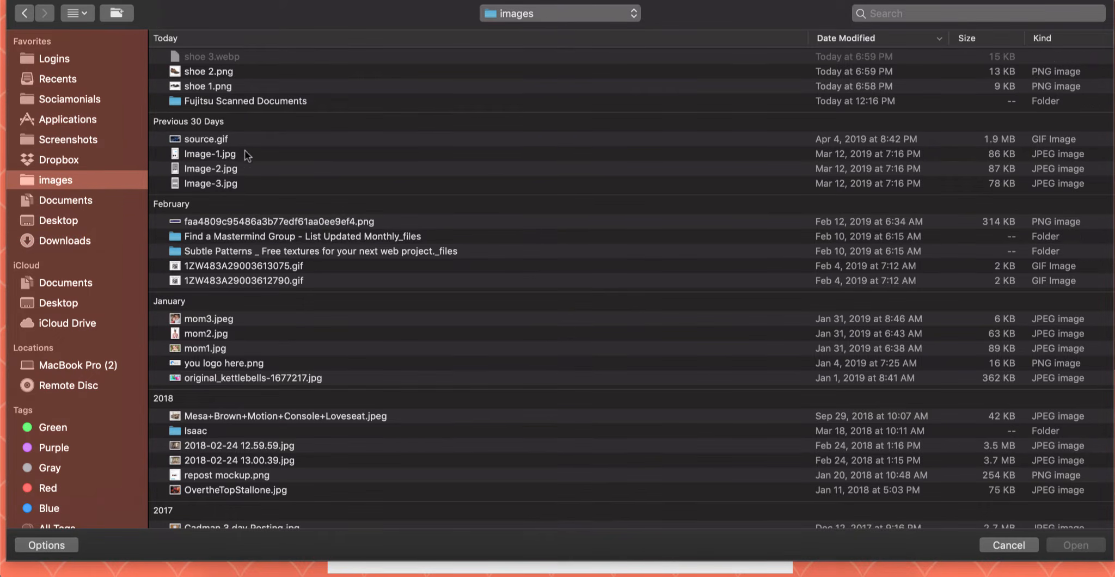
left_click(216, 87)
double_click(216, 87)
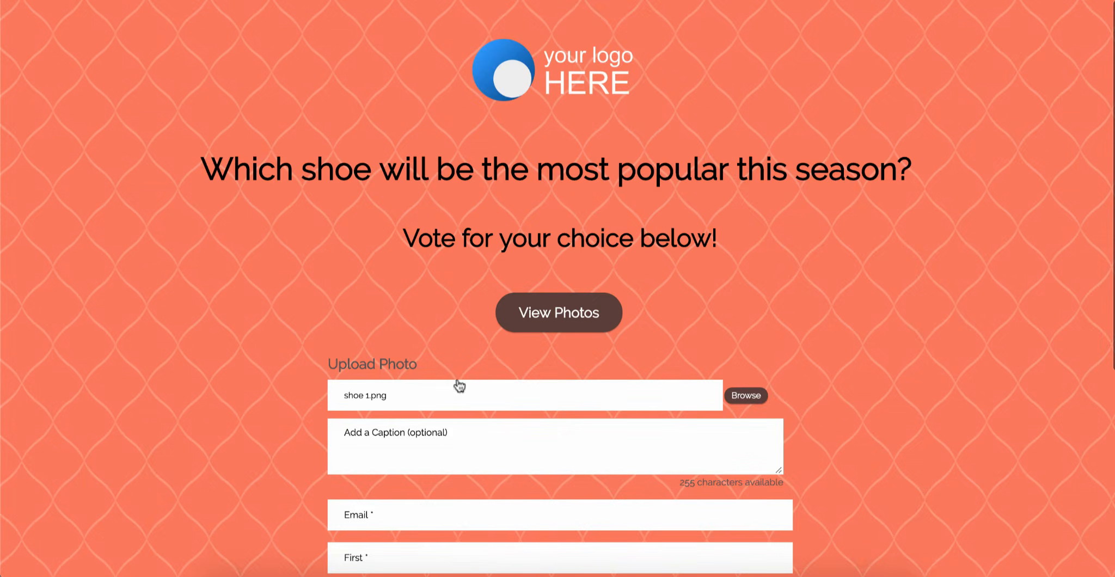
left_click(445, 445)
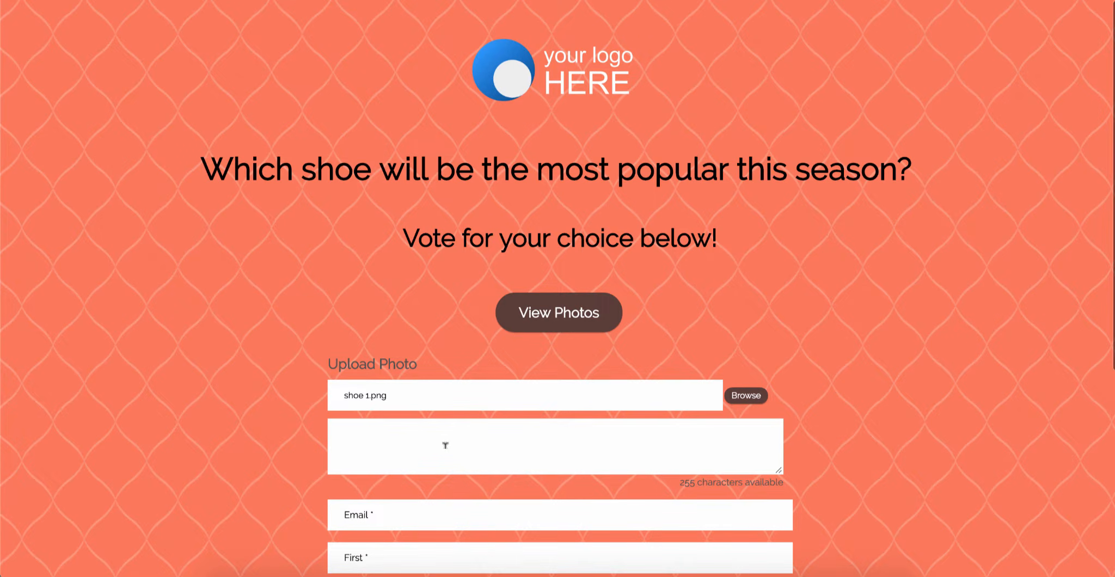
type("Option 1")
scroll(428, 381, "down", 3)
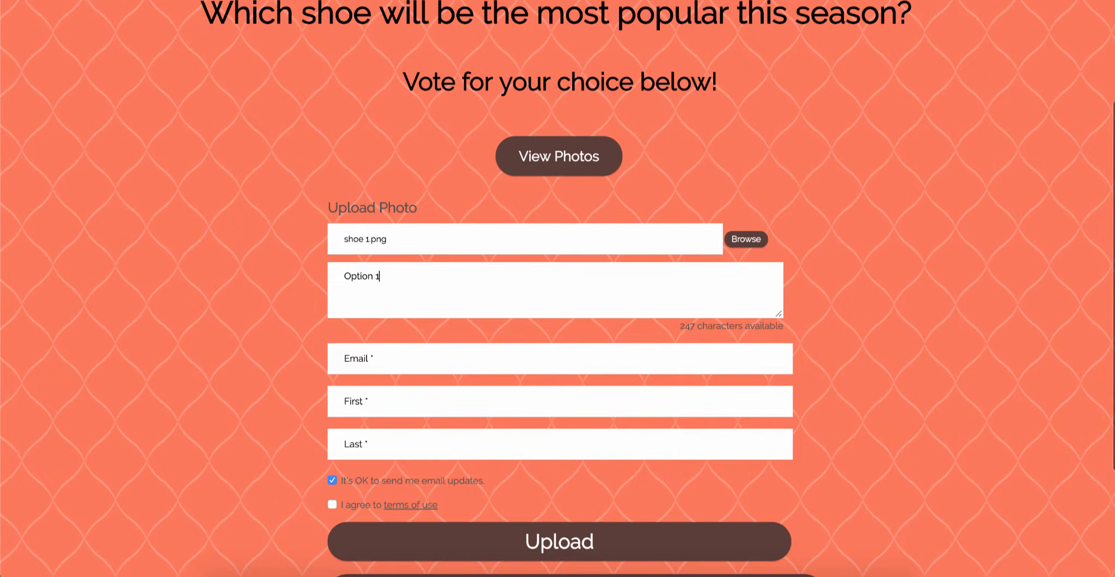
- Fill in the entrant's e-mail, first and last name, accept the terms, and upload the entry
left_click(415, 356)
type("cr")
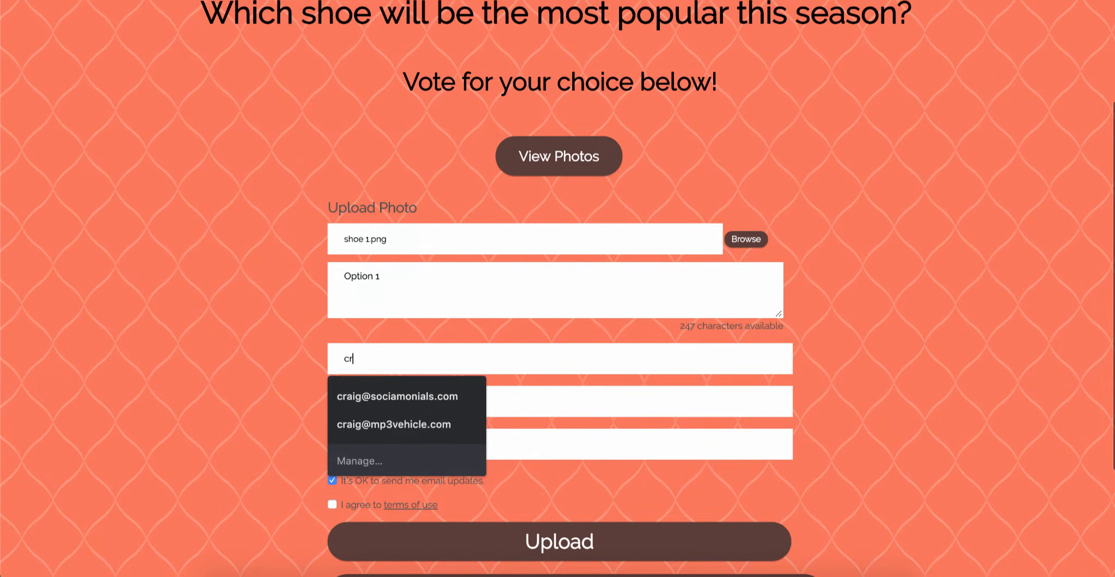
key("Down")
key("Tab")
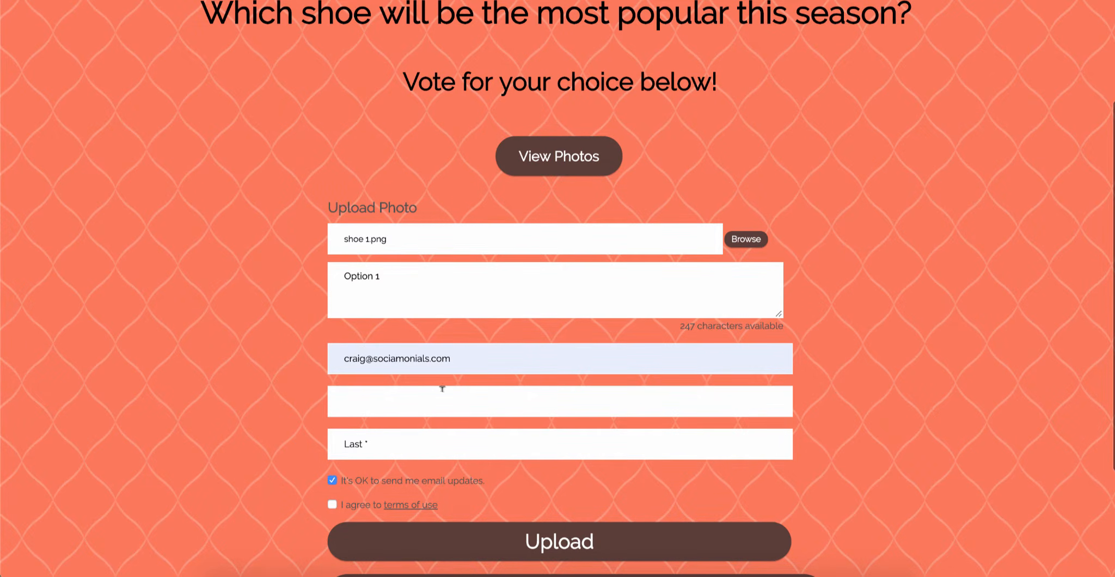
type("Craig")
key("Tab")
type("an")
left_click(332, 504)
left_click(568, 540)
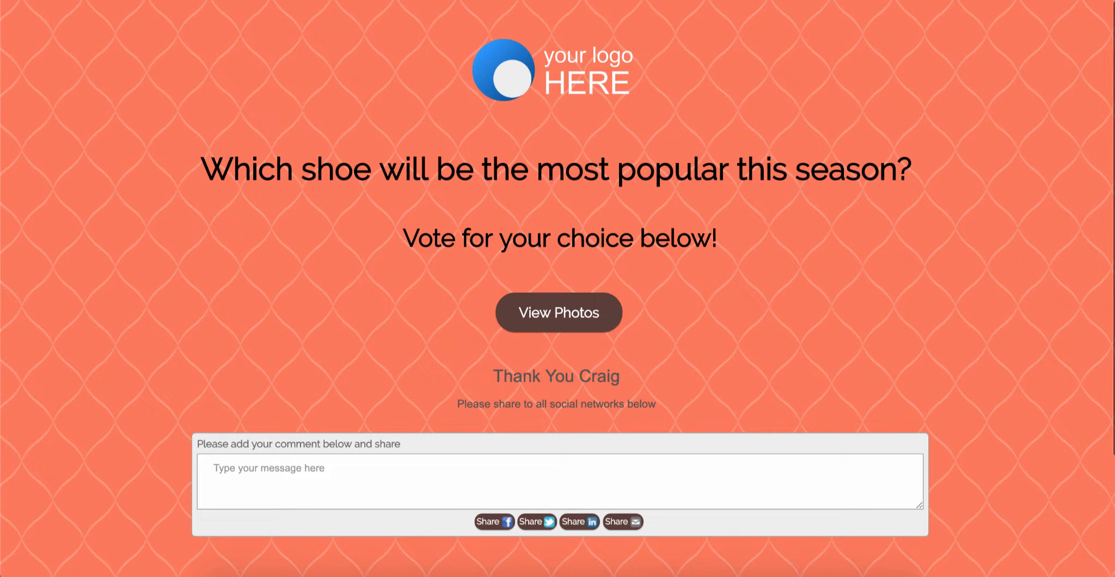
- Load the microsite in a private window and attach shoe 2.png captioned 'Option 2'
key("super+shift+n")
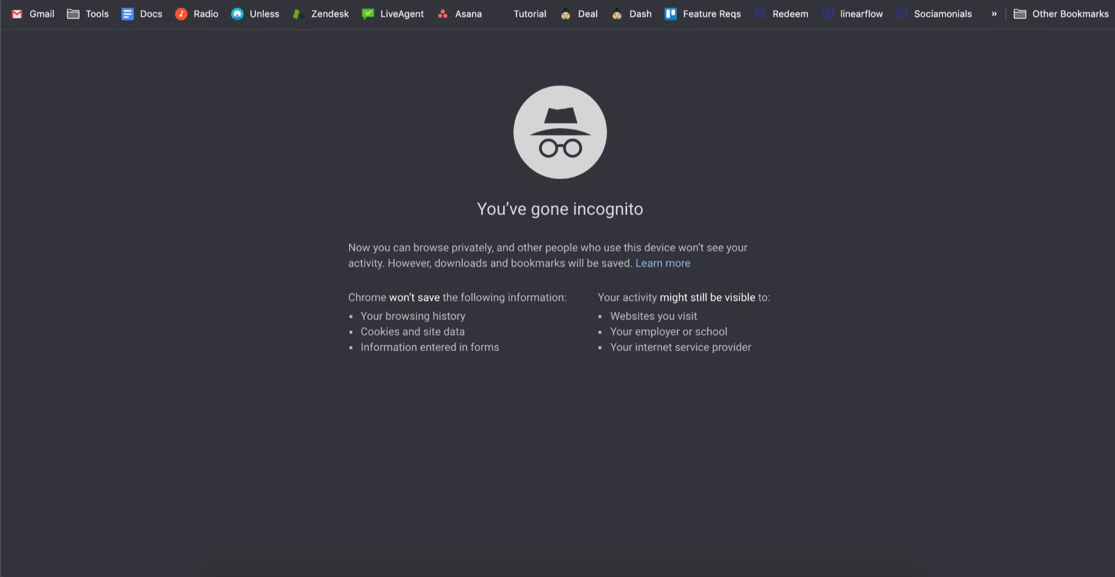
type("https://demo.sociamonials.com/show-poll/2024/")
key("Return")
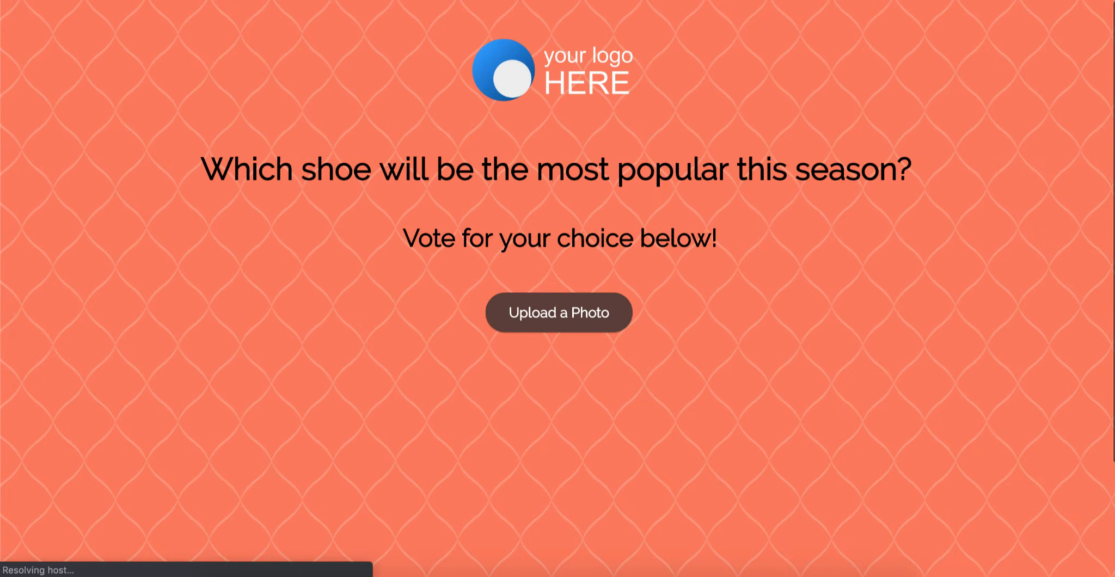
left_click(548, 318)
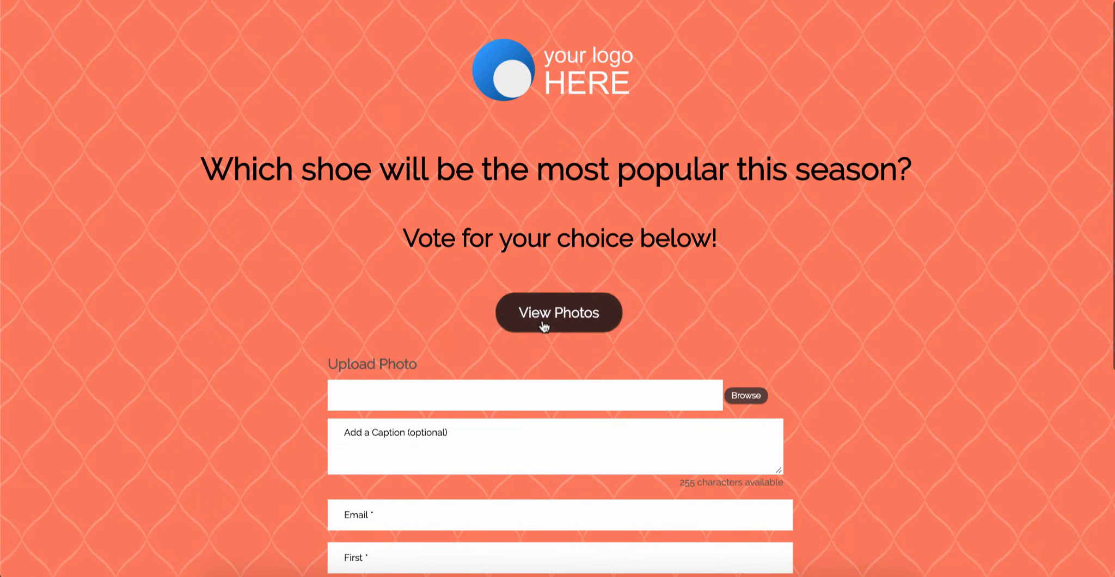
left_click(749, 400)
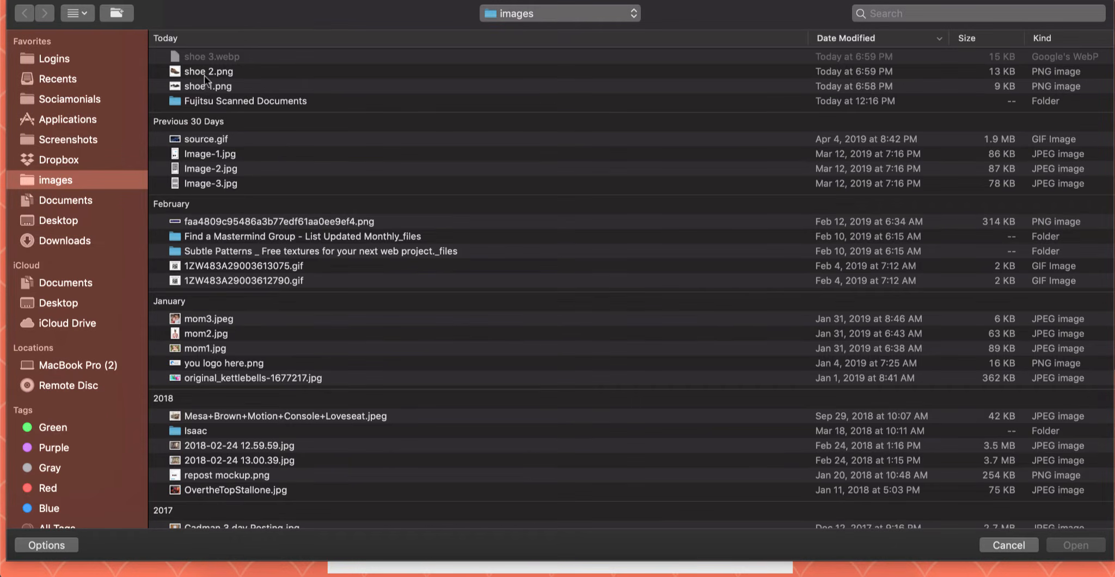
double_click(204, 73)
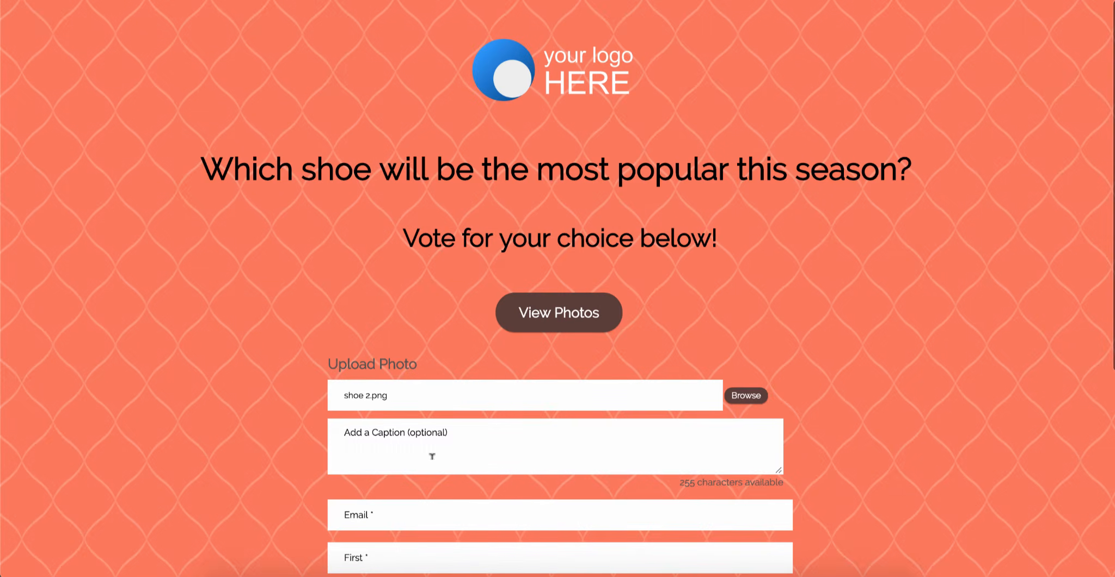
left_click(431, 456)
type("Option 2")
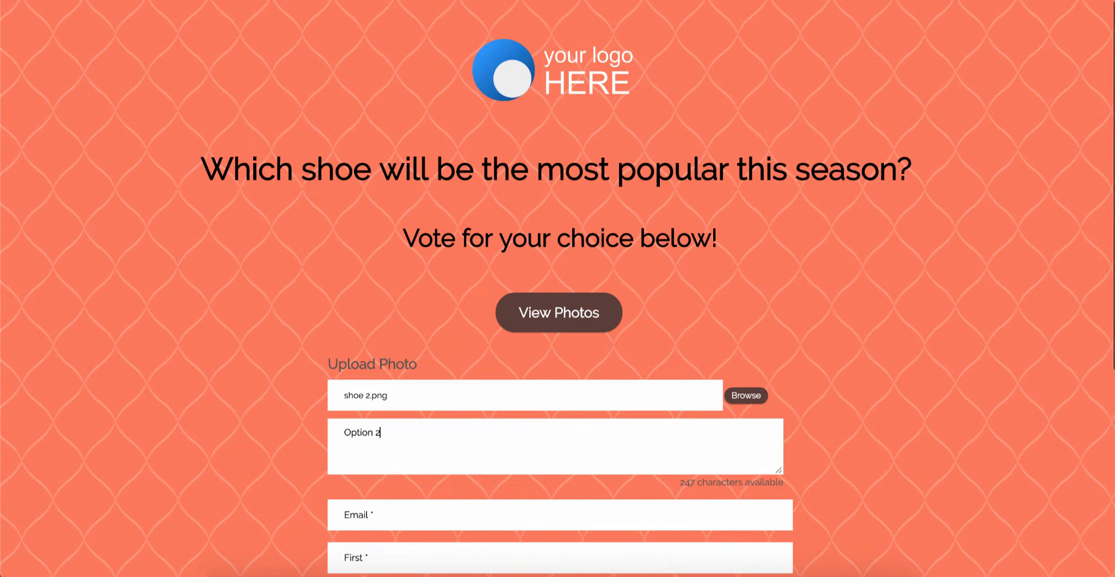
- Enter the entrant's e-mail, first and last name, and upload the second shoe entry
scroll(447, 417, "down", 3)
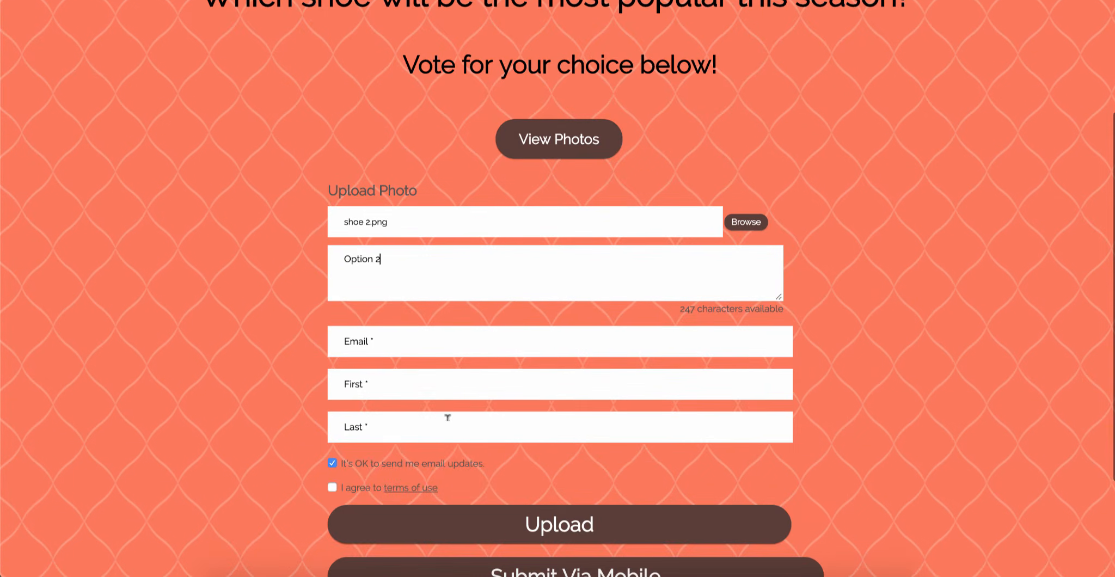
left_click(411, 333)
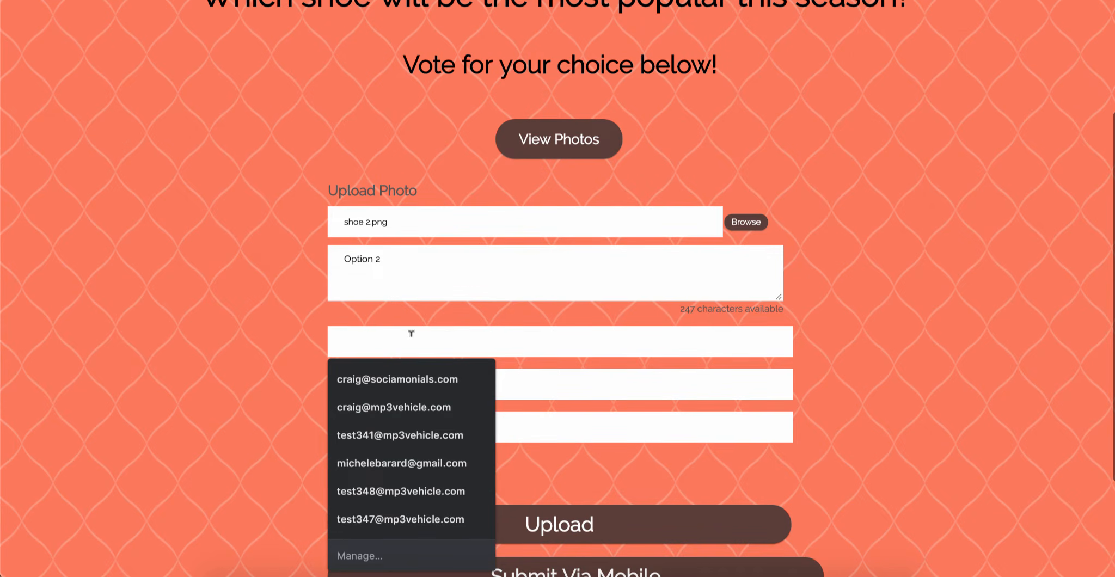
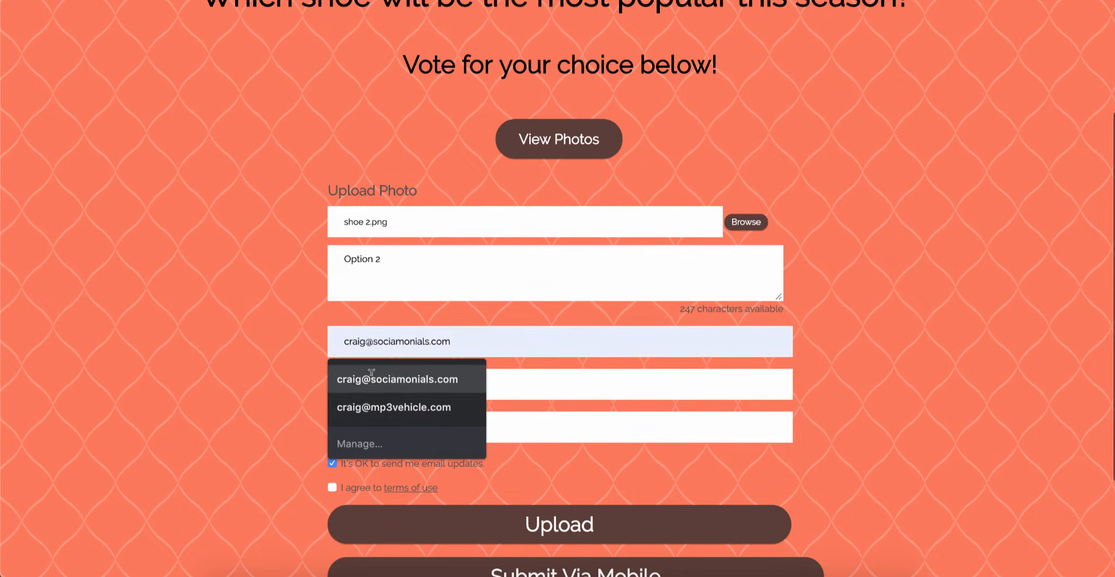
left_click(404, 380)
key("Tab")
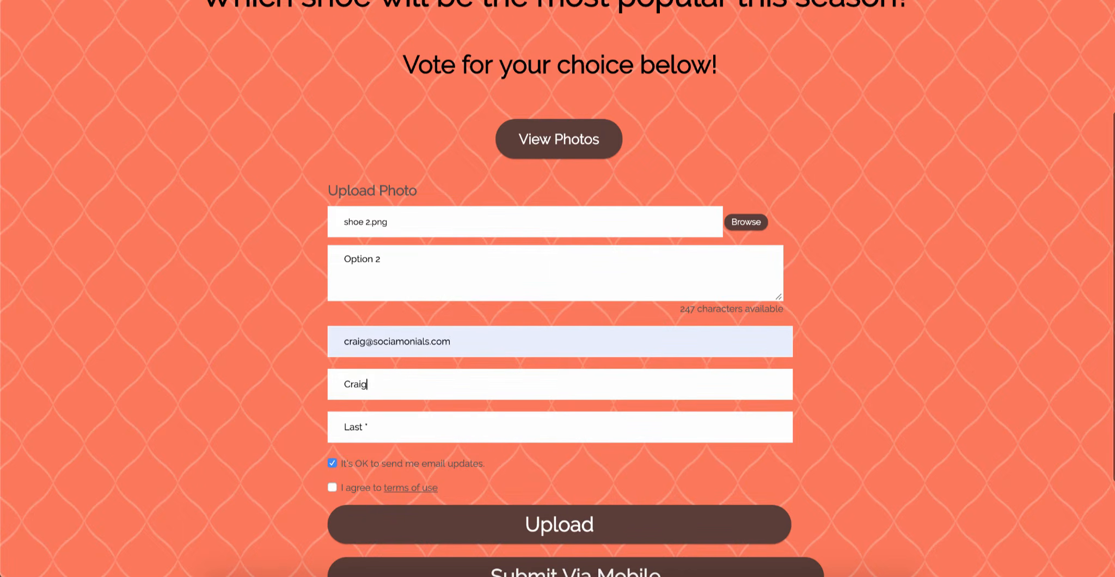
key("Tab")
left_click(567, 523)
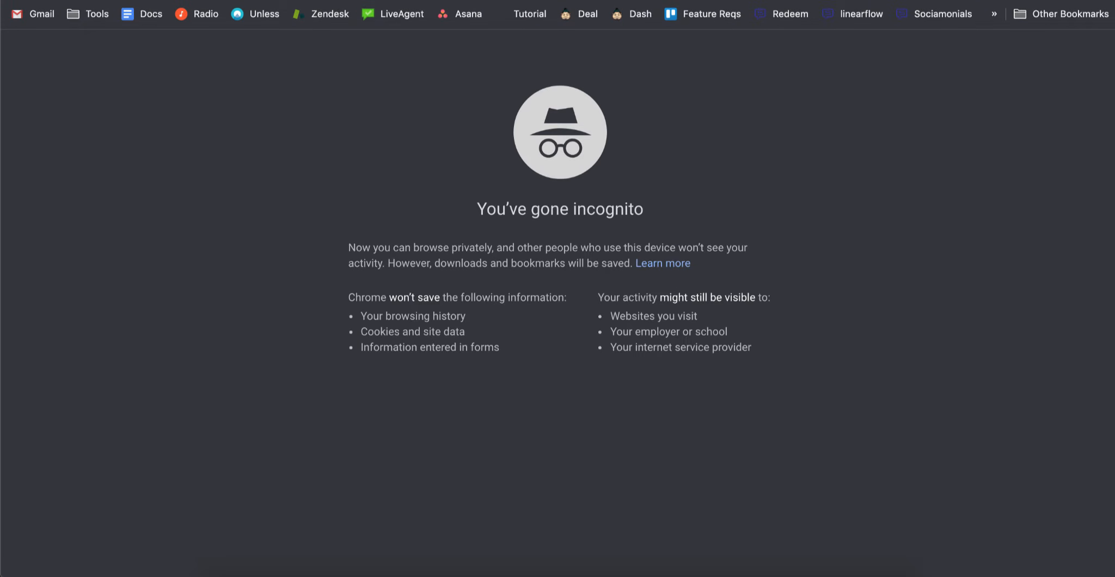
- Load the shoe poll page, open the photo upload form, browse the images folder, then cancel
type("https://demo.sociamonials.com/shoe-poll/c3324/")
key("Return")
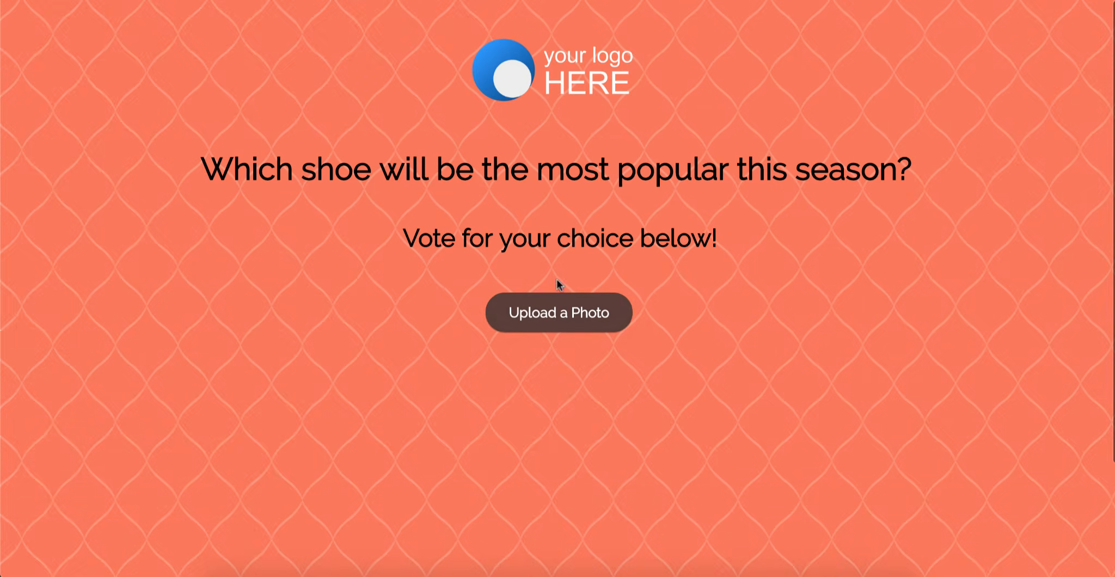
left_click(557, 313)
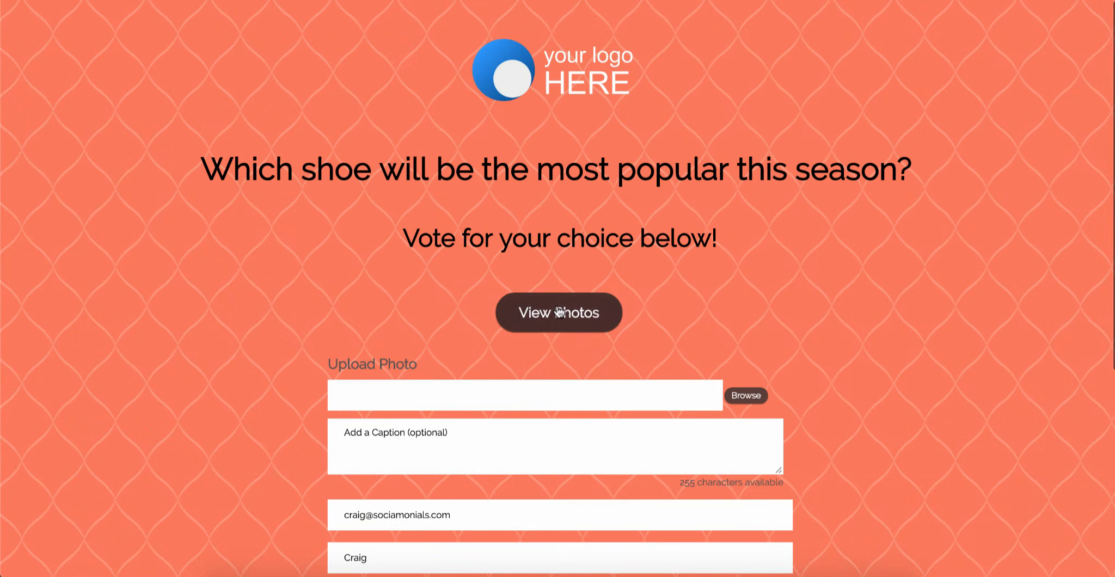
left_click(754, 400)
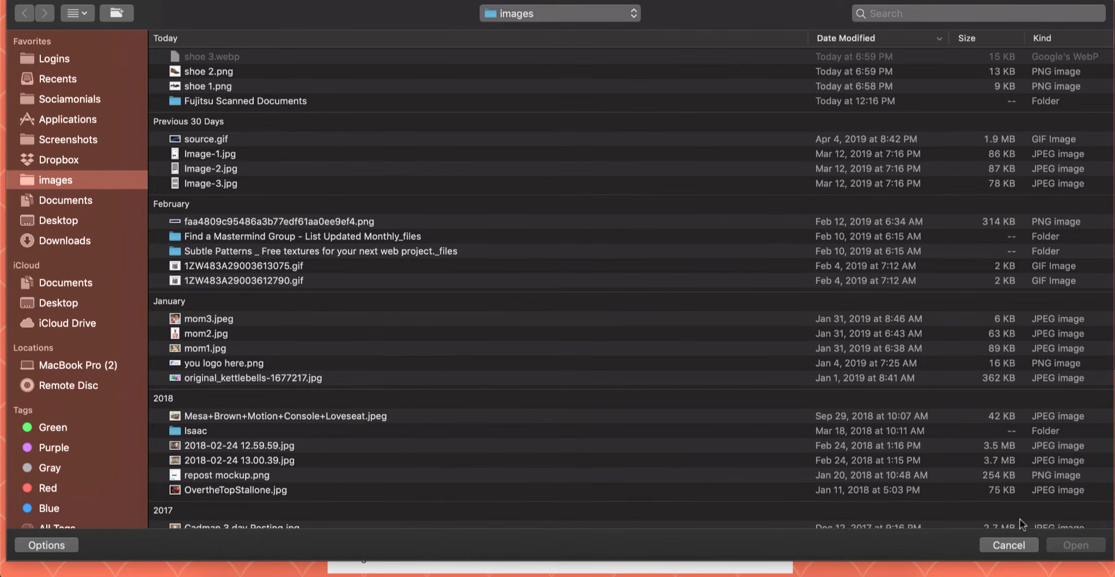
left_click(1010, 547)
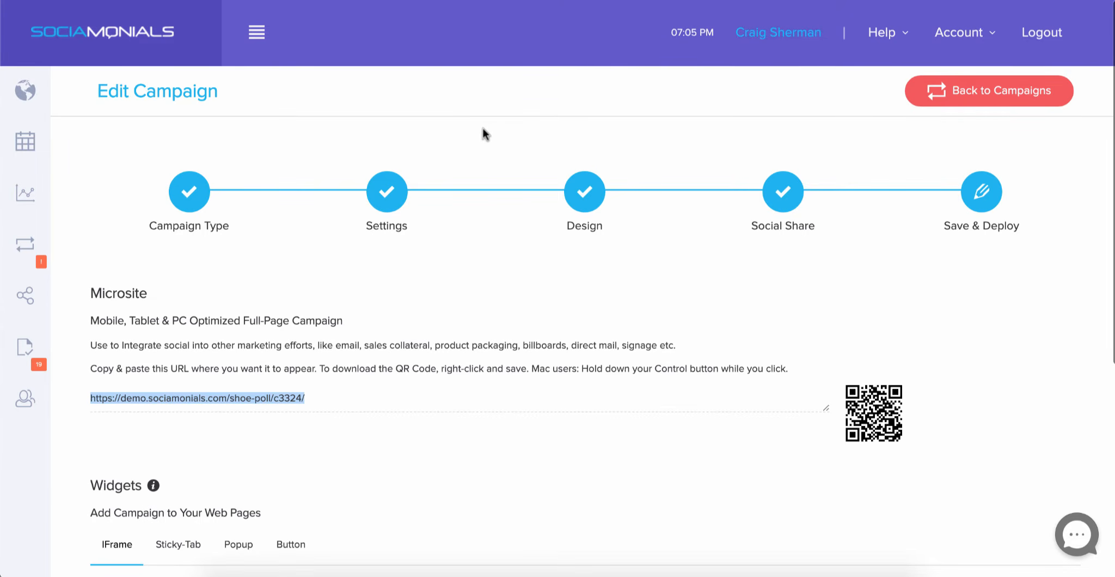
- Back in the campaign editor, open Approve > Customer Photos to see pending Shoe Poll entries
left_click(484, 132)
mouse_move(23, 314)
mouse_move(24, 346)
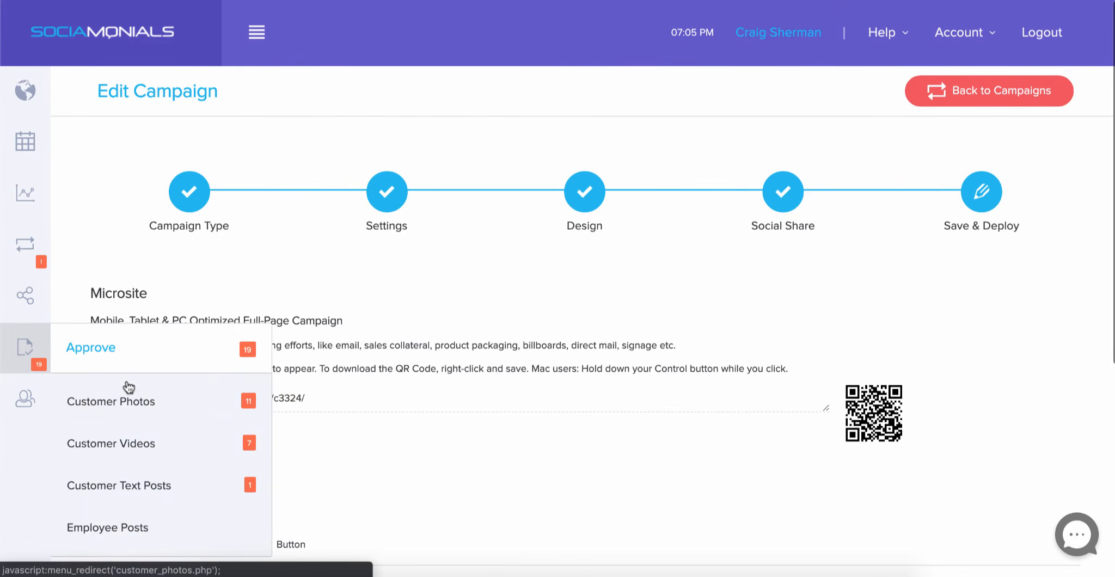
left_click(132, 403)
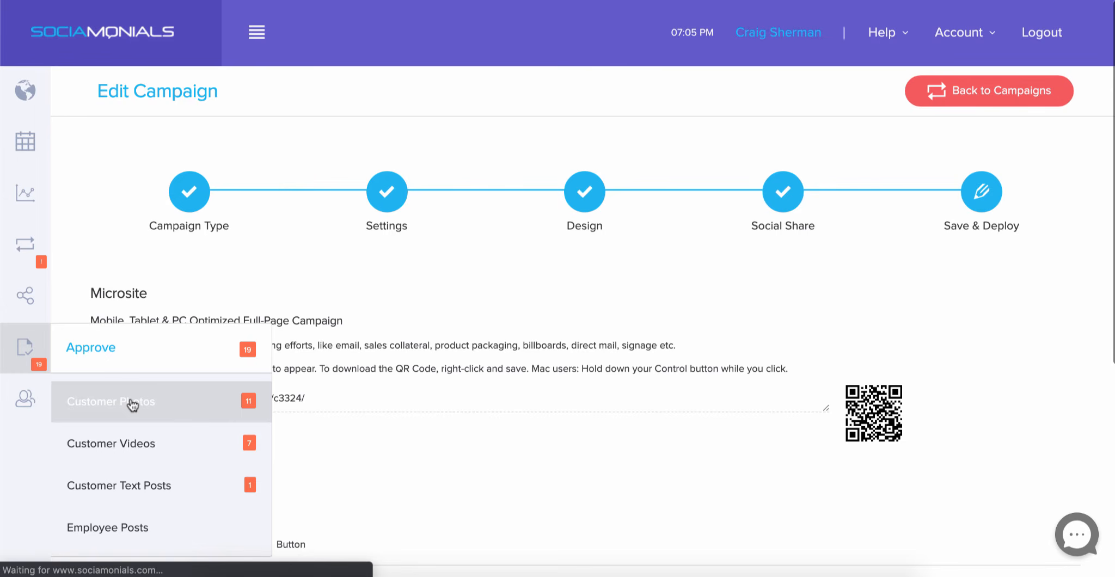
scroll(301, 398, "down", 2)
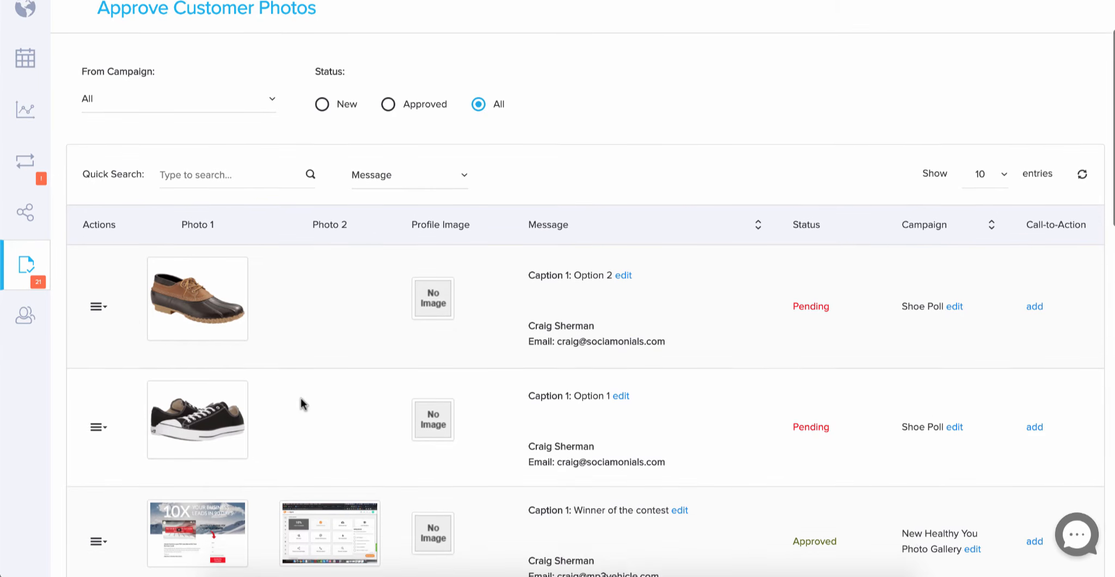
- Approve the Option 2 and Option 1 Shoe Poll photos from their actions menus
left_click(98, 303)
left_click(137, 358)
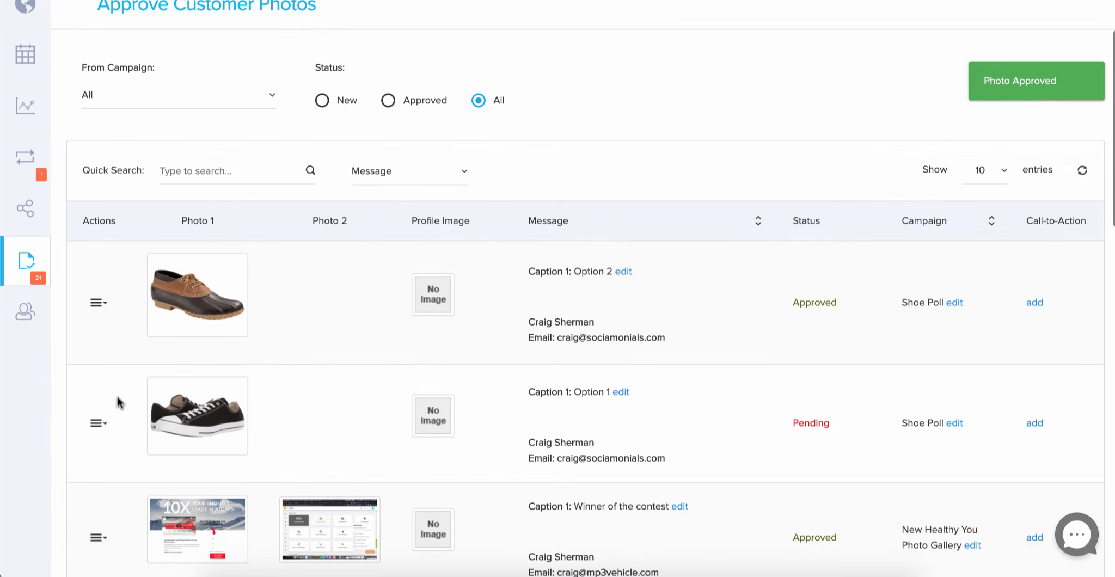
left_click(97, 424)
left_click(143, 481)
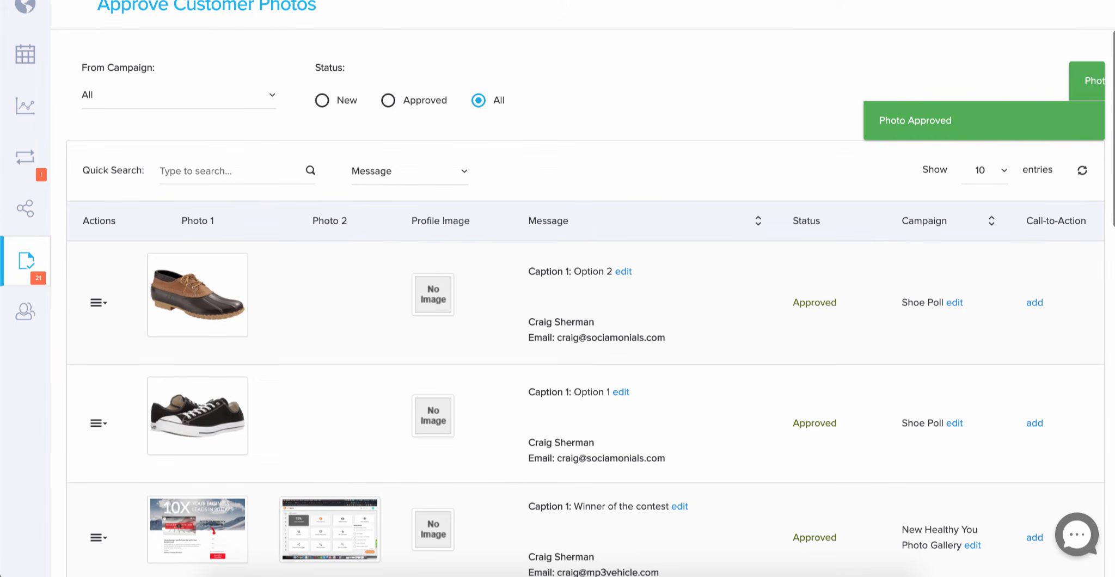
scroll(567, 169, "up", 2)
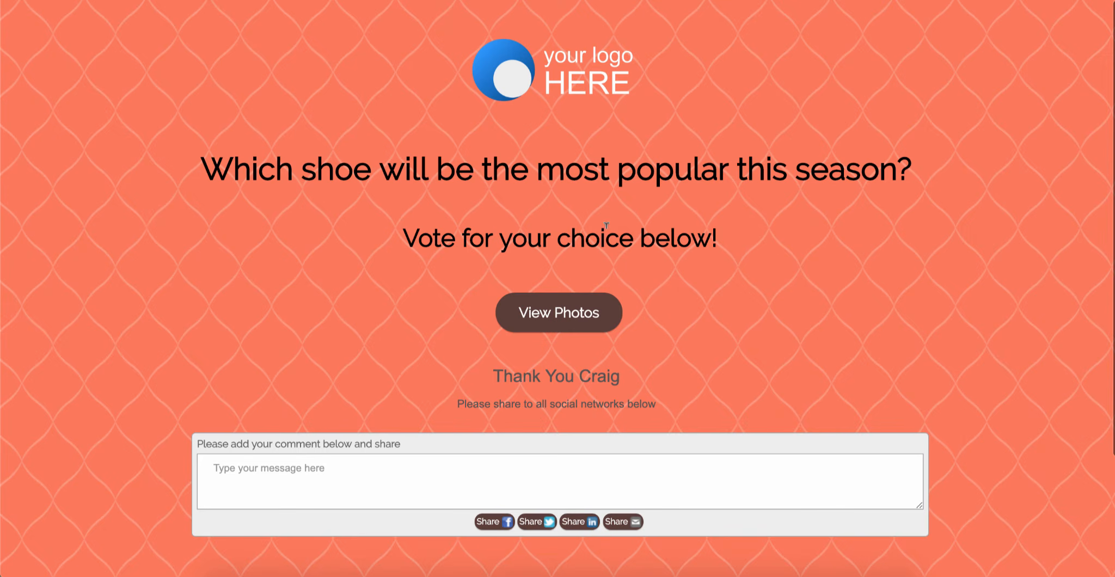
- Open View Photos on the microsite and scroll to see the Option 1 and Option 2 shoe cards
left_click(570, 318)
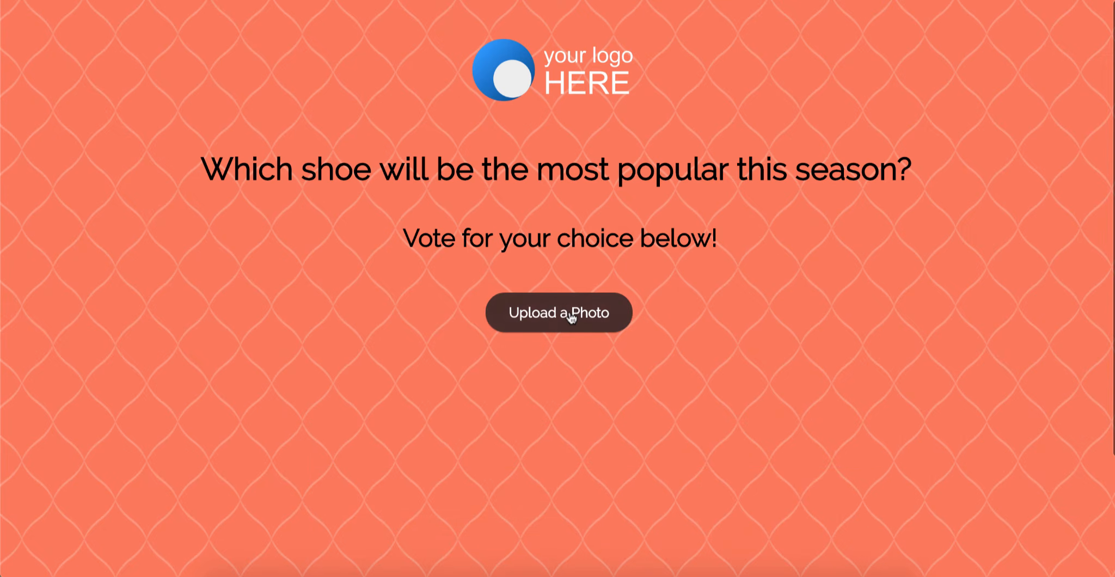
scroll(711, 376, "down", 2)
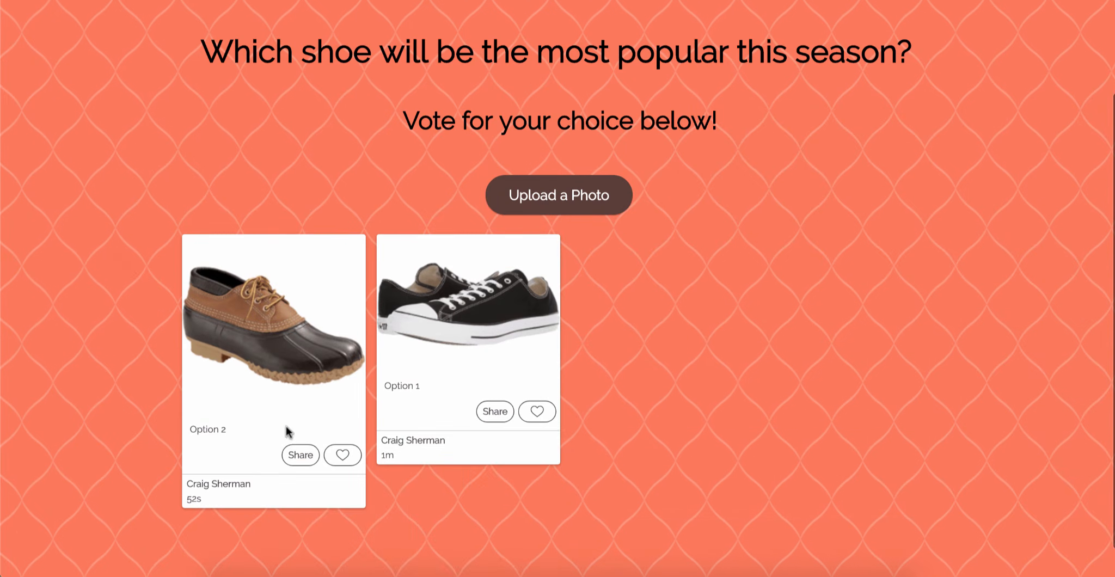
scroll(724, 303, "up", 1)
scroll(724, 303, "up", 2)
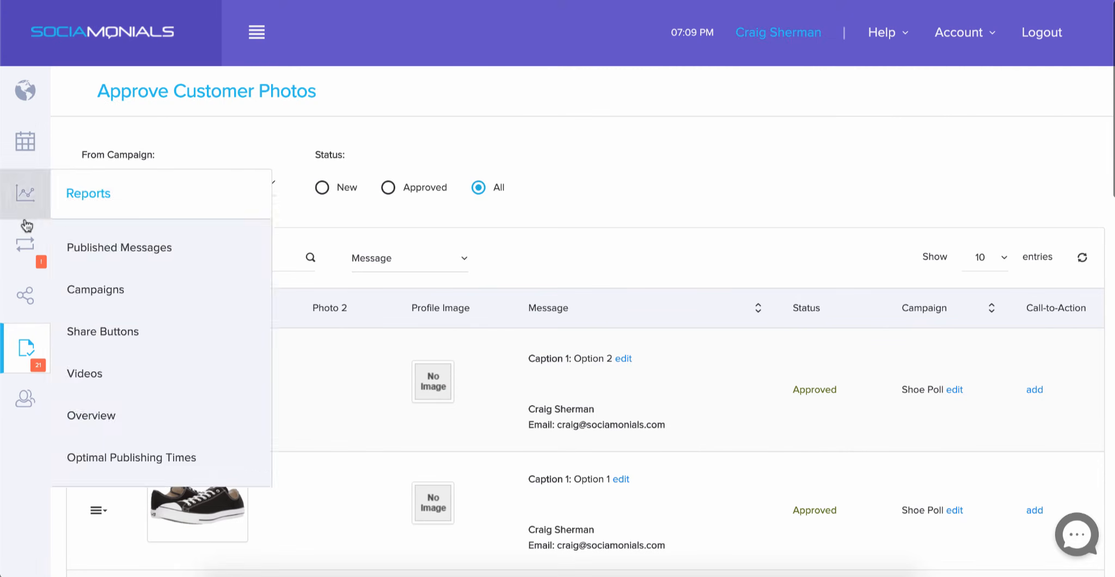
- Edit the Shoe Poll campaign, uncheck Collect Photos in Settings, and go to Save & Deploy
left_click(24, 249)
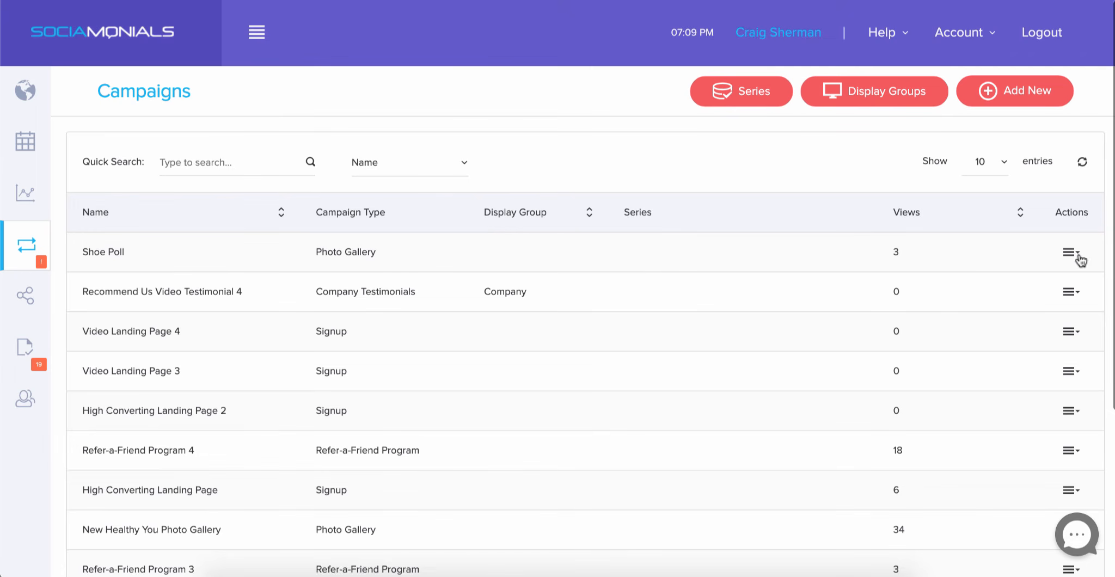
left_click(1070, 253)
left_click(996, 378)
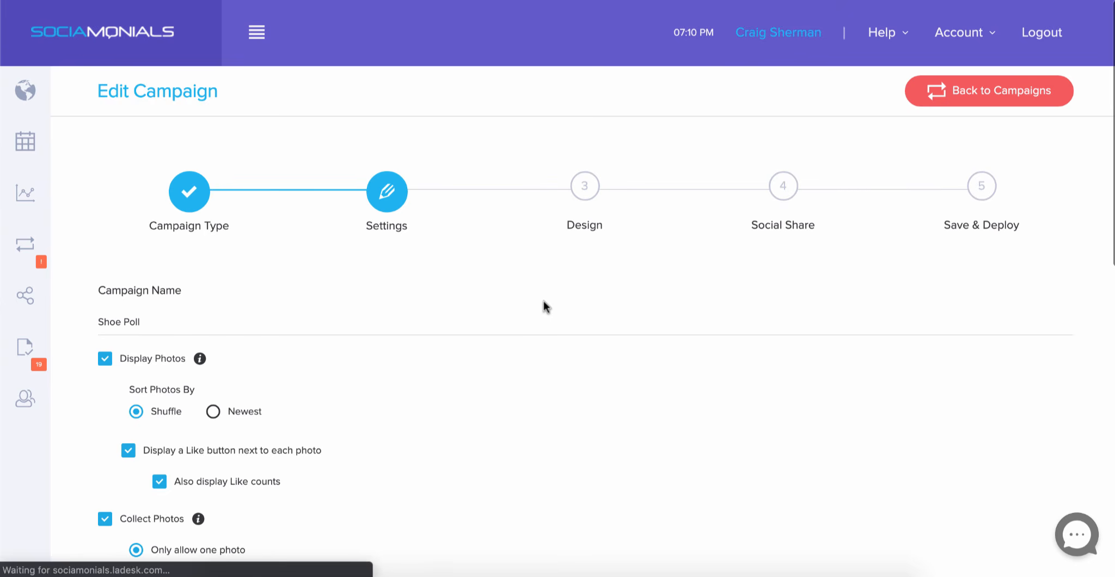
scroll(546, 306, "down", 3)
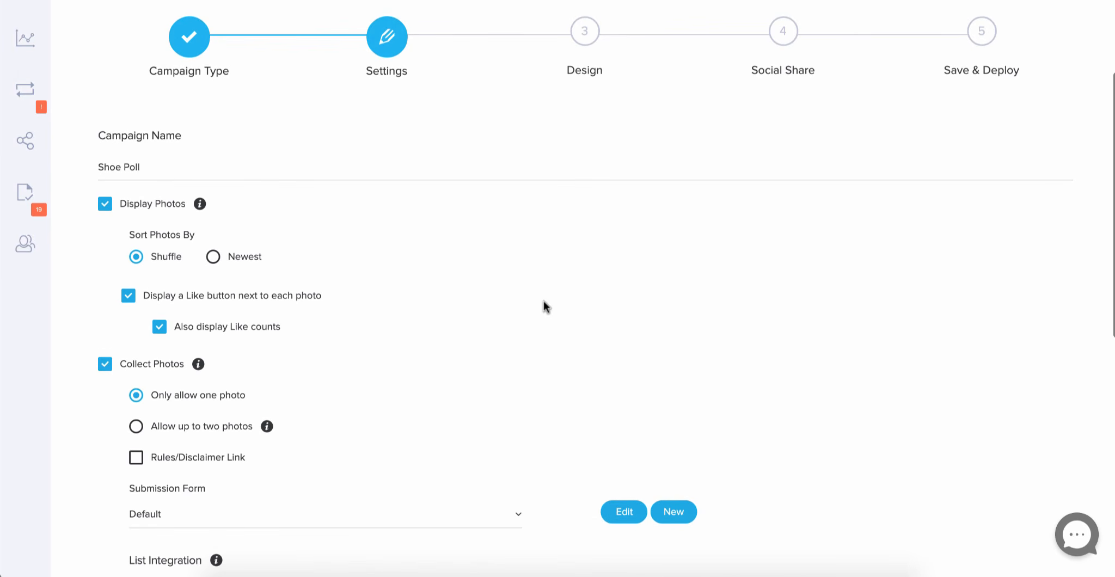
left_click(106, 366)
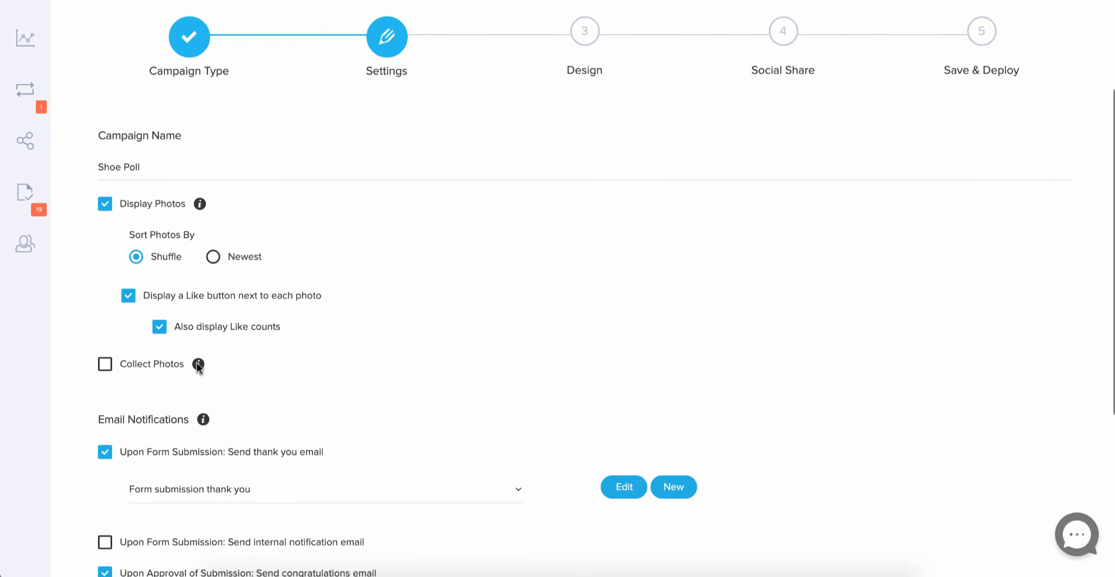
scroll(724, 311, "up", 1)
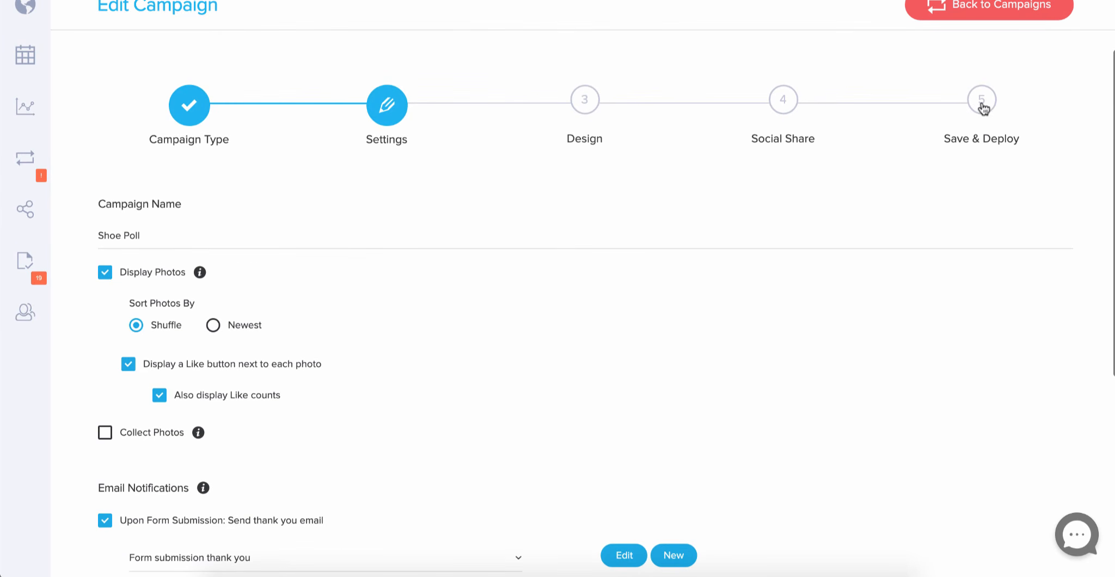
left_click(982, 106)
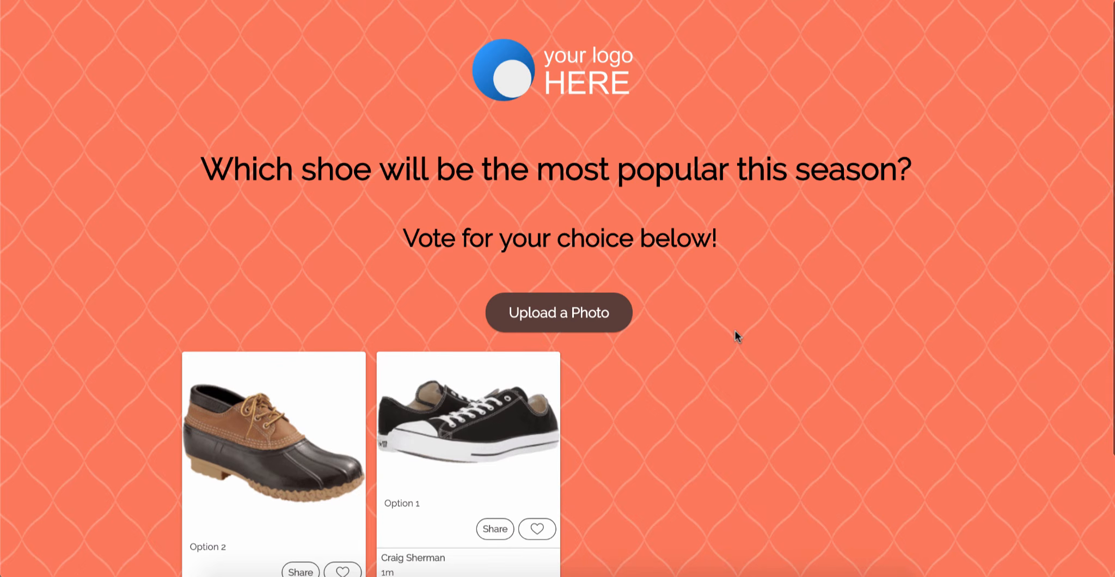
- Reload the shoe poll microsite and scroll down to the two shoe voting entries
key("super+r")
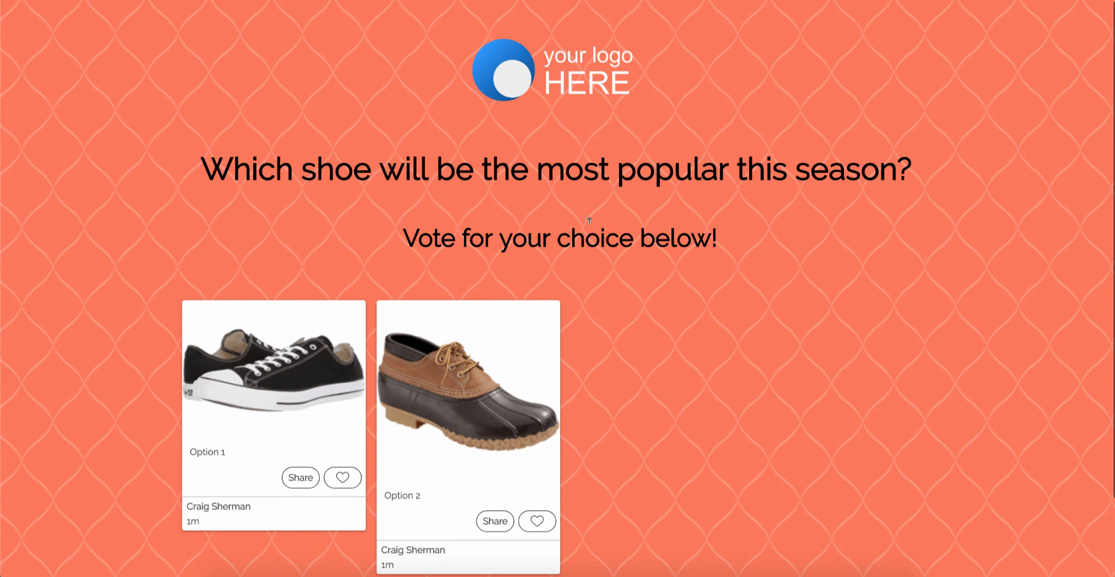
scroll(638, 239, "down", 1)
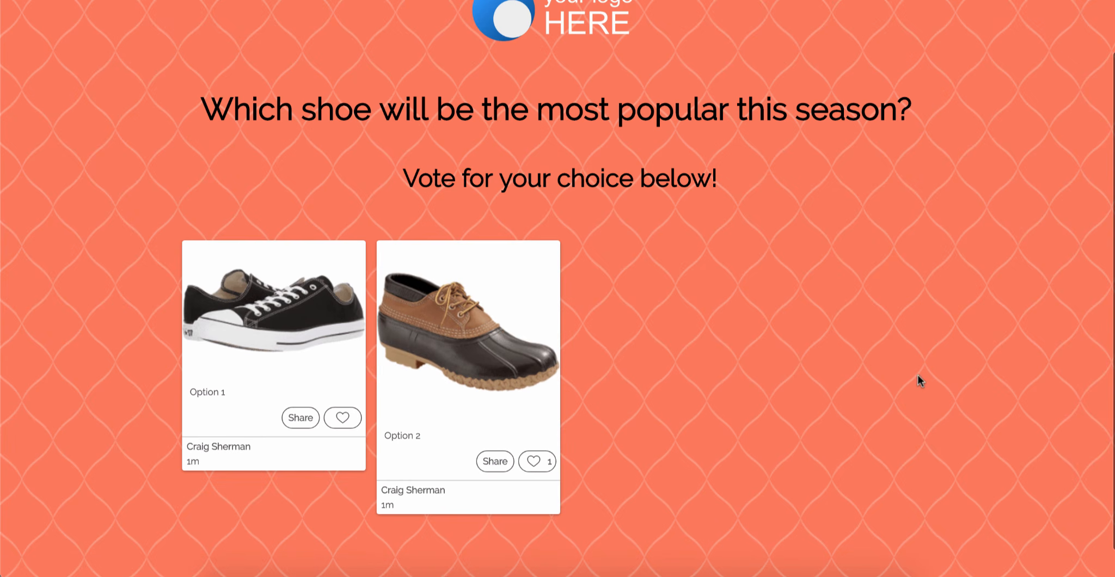
scroll(733, 374, "down", 1)
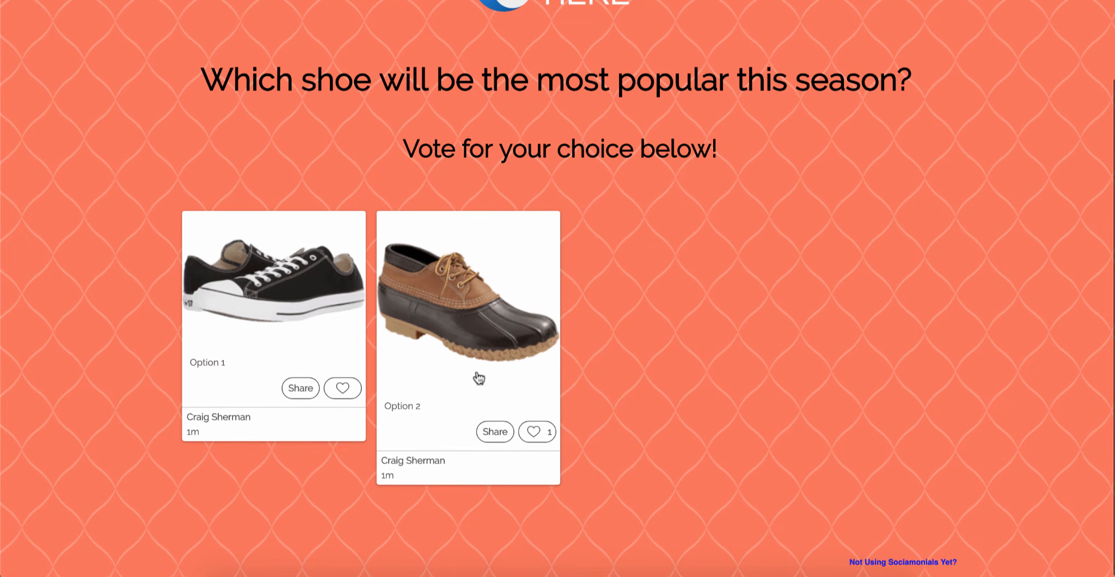